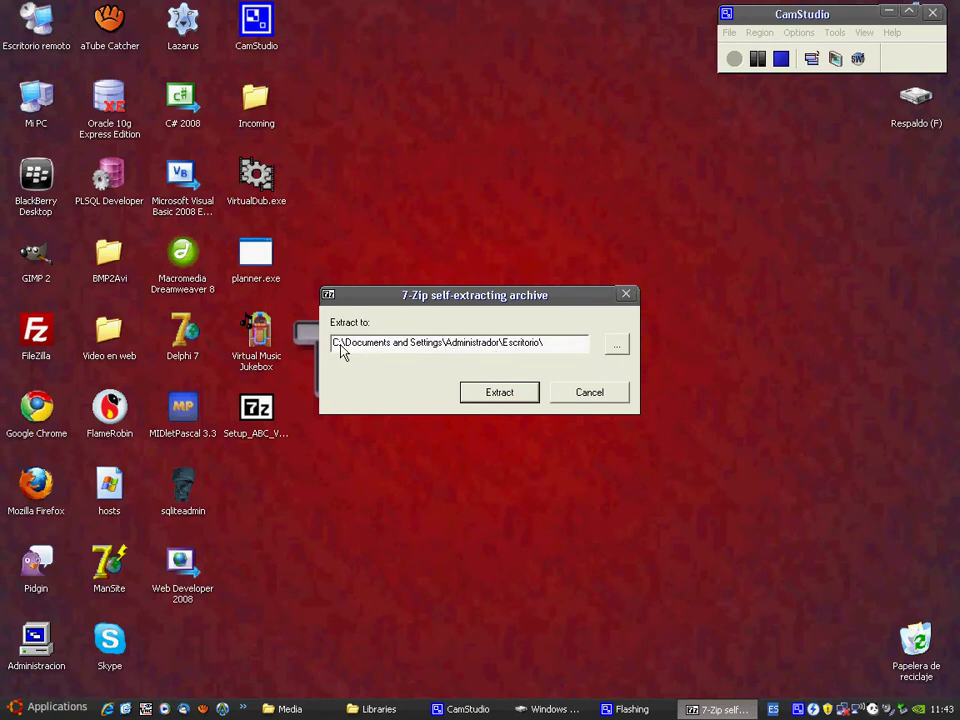
Set the extraction path to C:\ABCVMJ and extract the self-extracting archive there.
left_click_drag(346, 345, 866, 354)
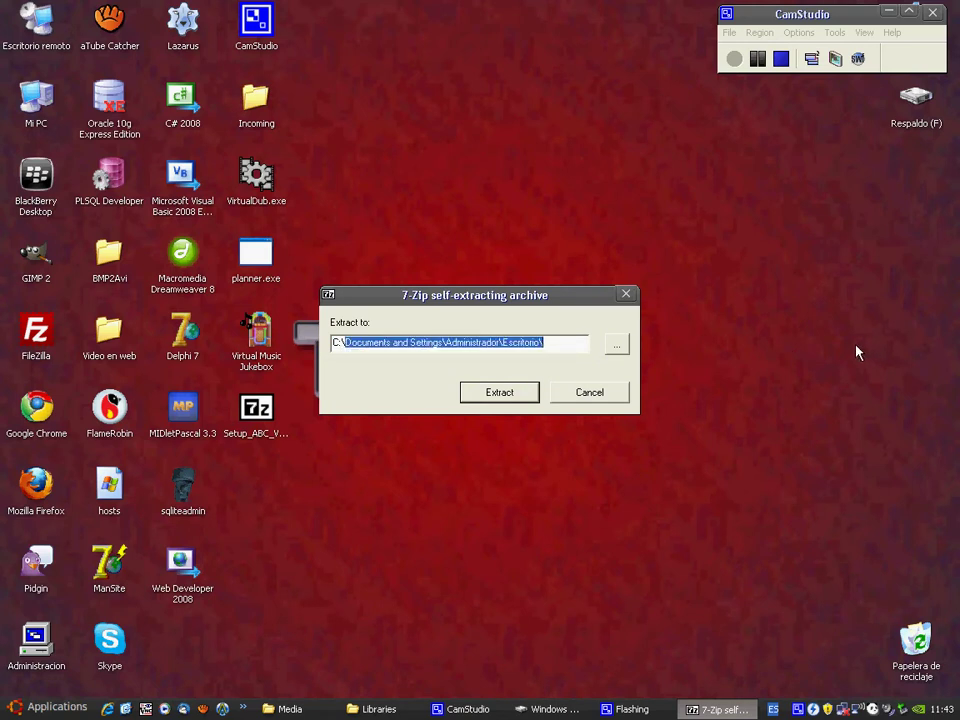
type("ABCVMJ")
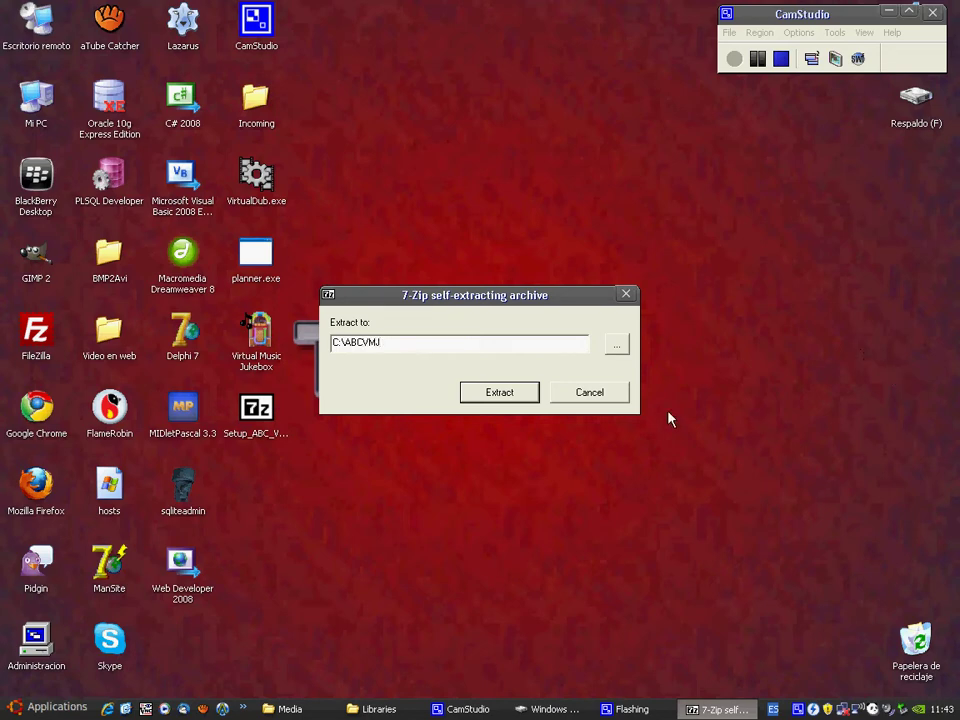
left_click(510, 392)
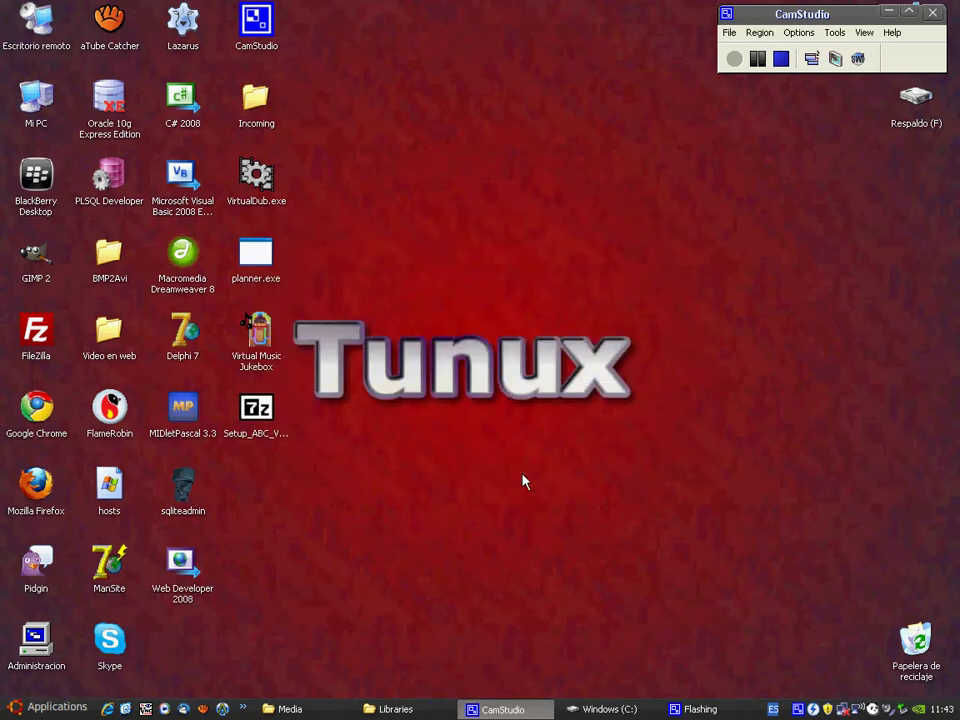
Open the extracted ABCVMJ folder on drive C: and reposition its window on the desktop.
left_click(605, 709)
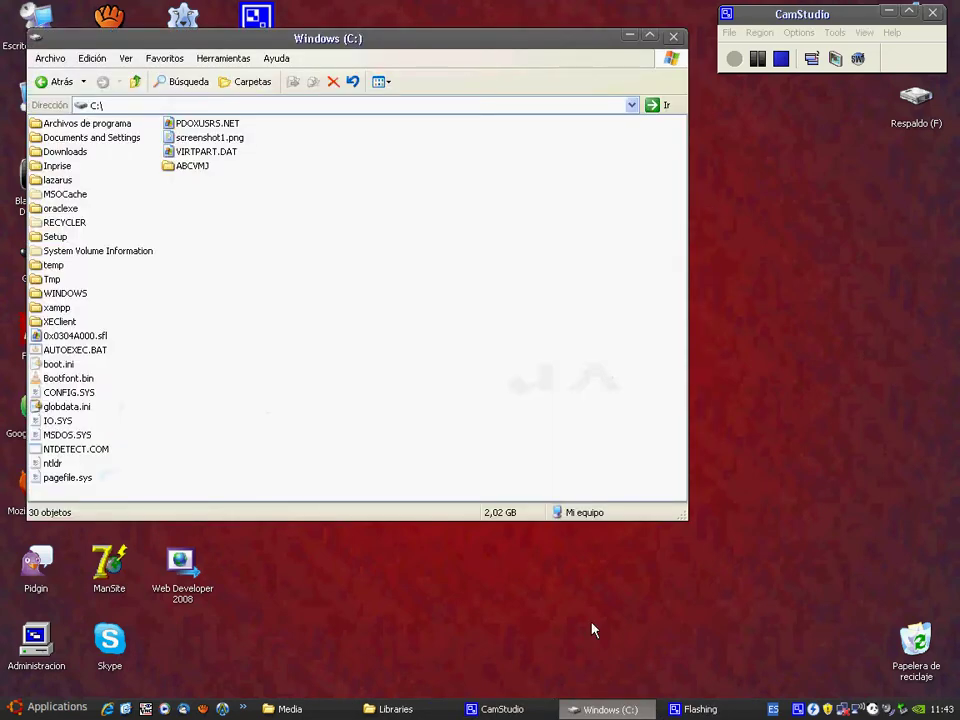
double_click(190, 167)
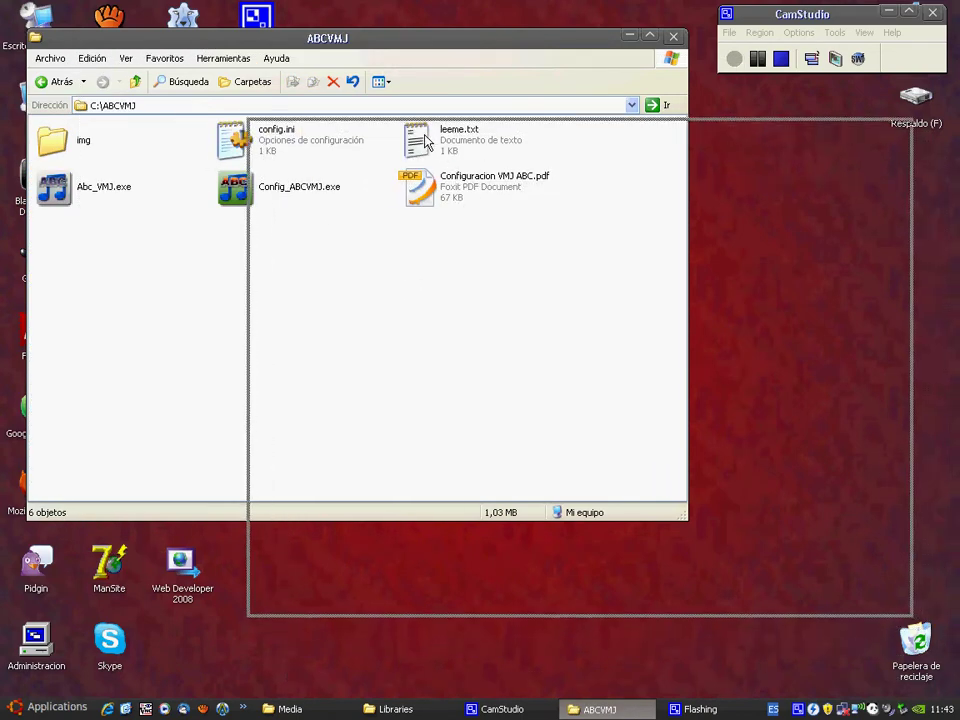
left_click_drag(425, 140, 394, 139)
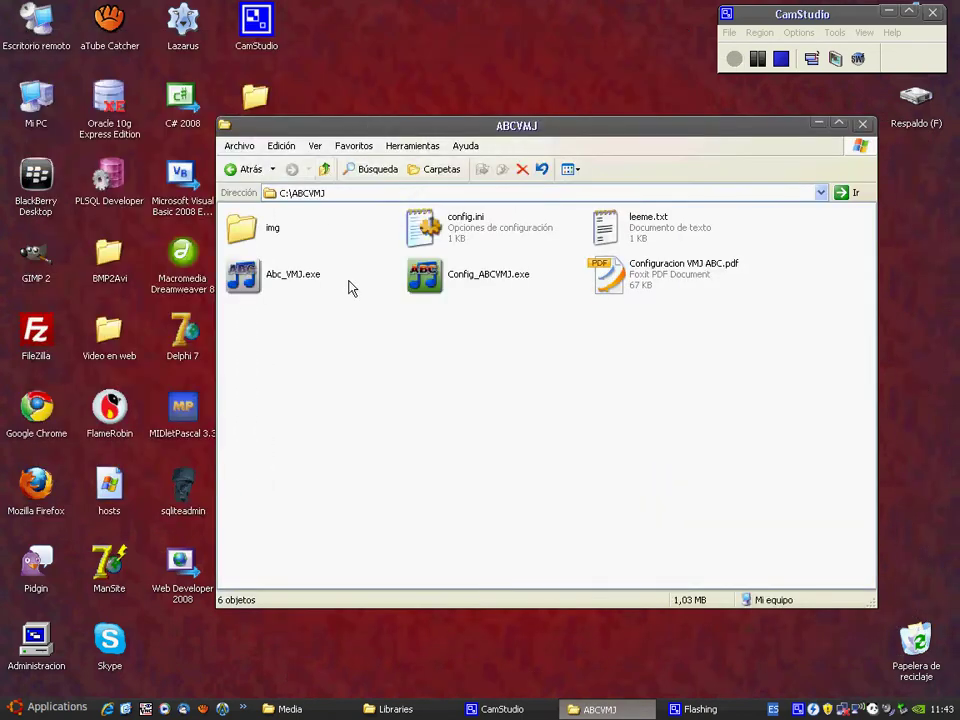
Examine the letter and category images inside the img folder.
left_click(270, 232)
key("Return")
scroll(460, 380, "down", 4)
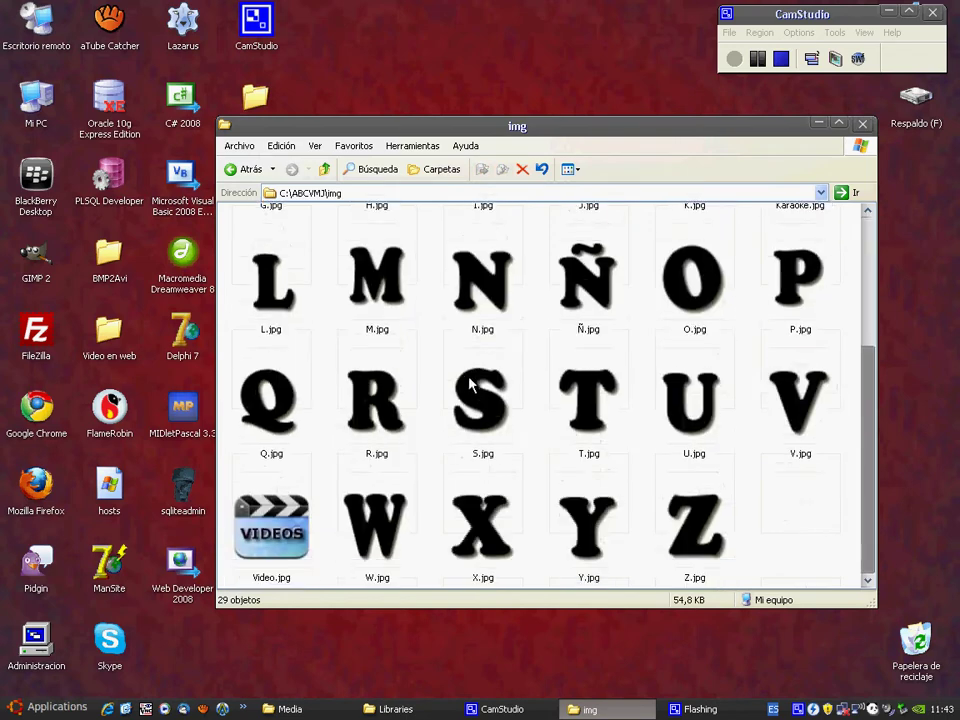
left_click(500, 315)
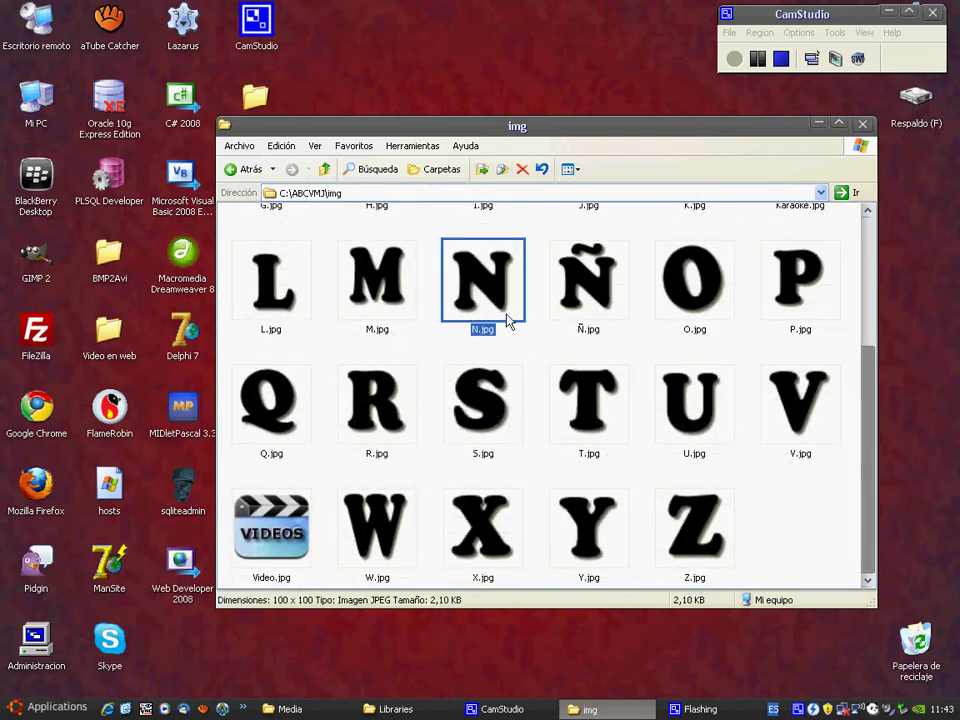
left_click(700, 280)
left_click(401, 296)
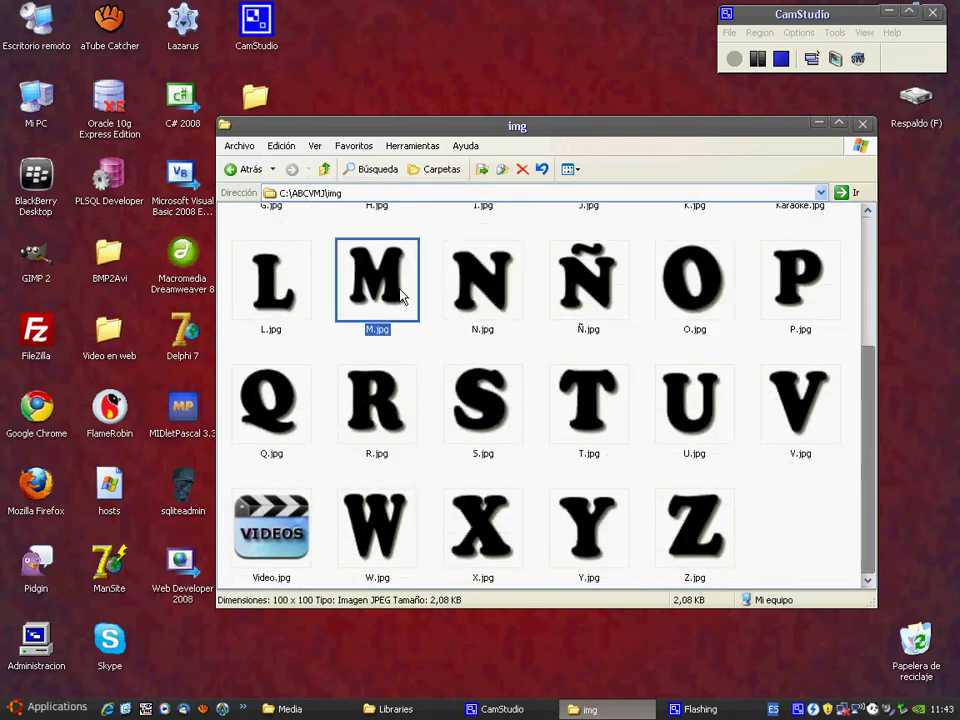
scroll(401, 296, "up", 4)
left_click(455, 268)
left_click(370, 280)
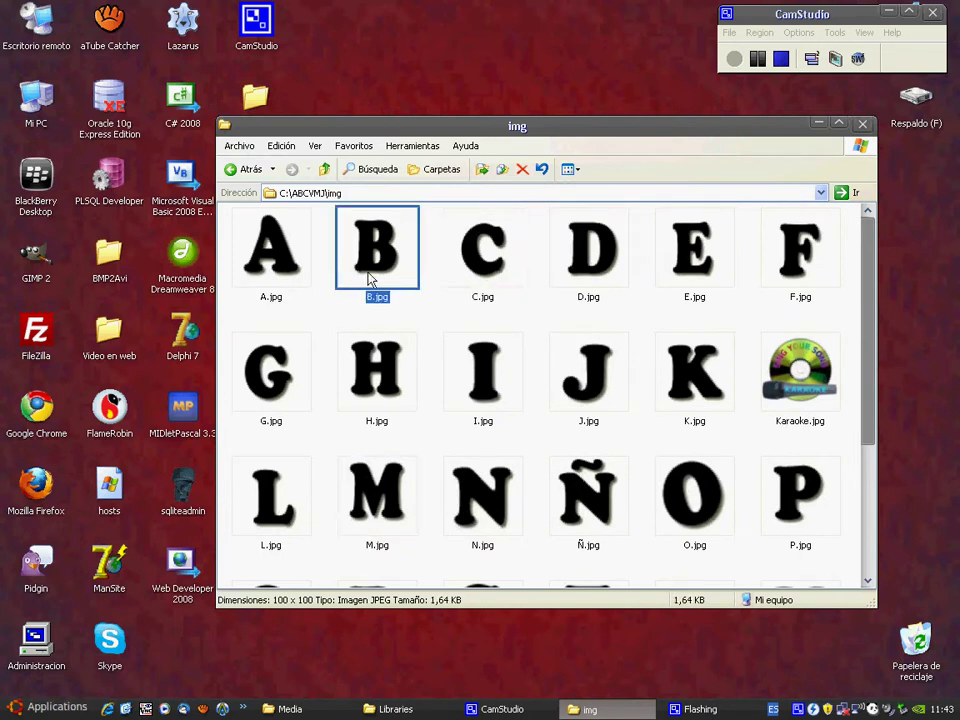
left_click(265, 250)
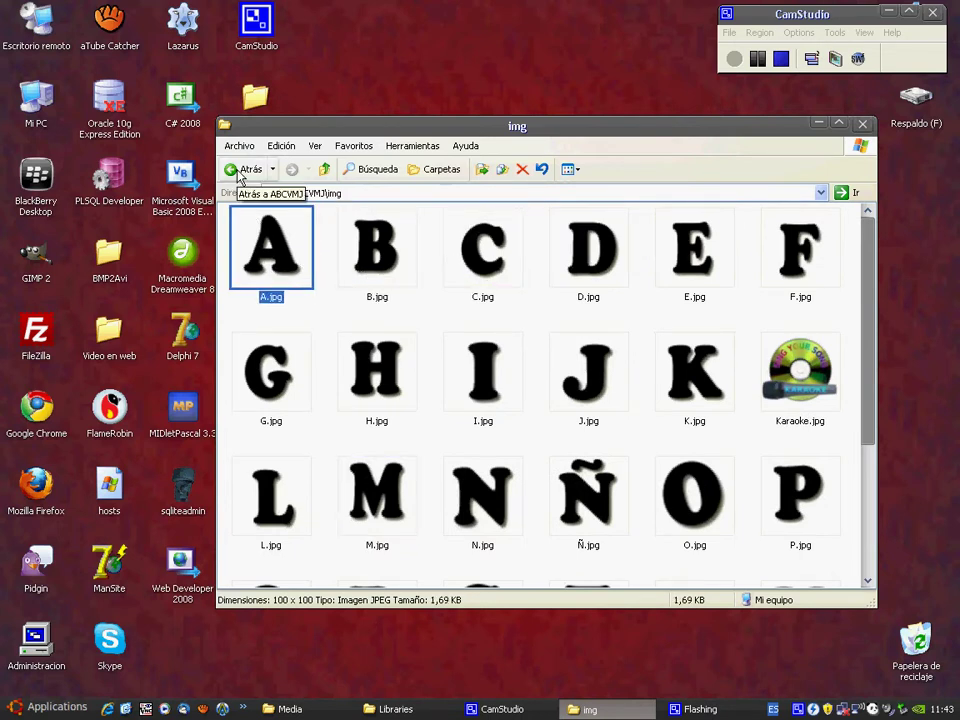
Return to the ABCVMJ folder, launch Config_ABCVMJ.exe and dismiss its startup message.
left_click(242, 169)
left_click(314, 282)
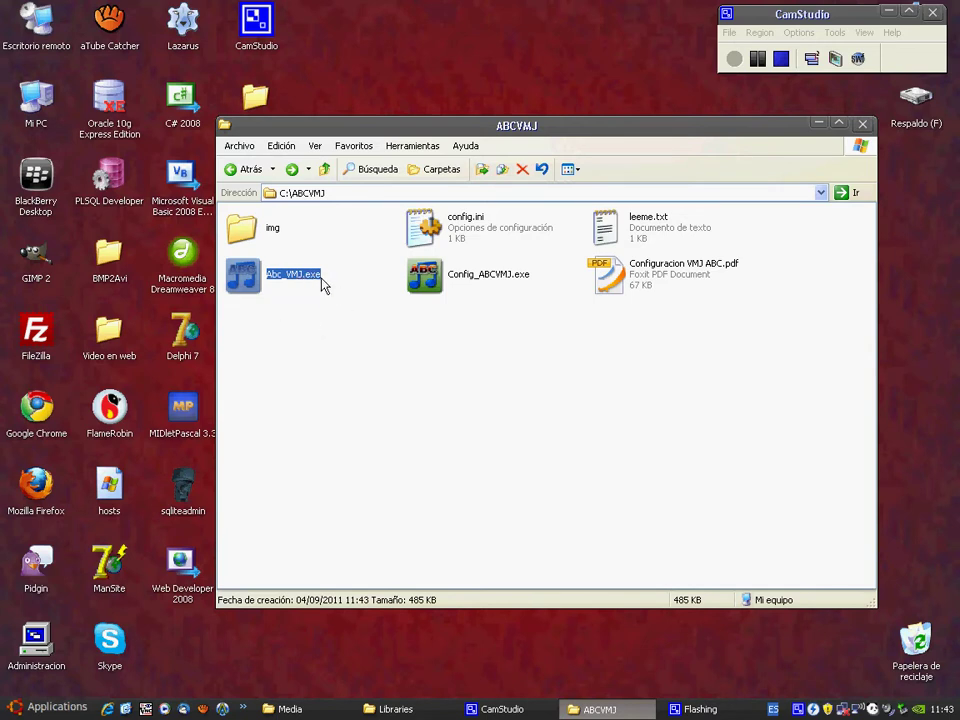
left_click(516, 286)
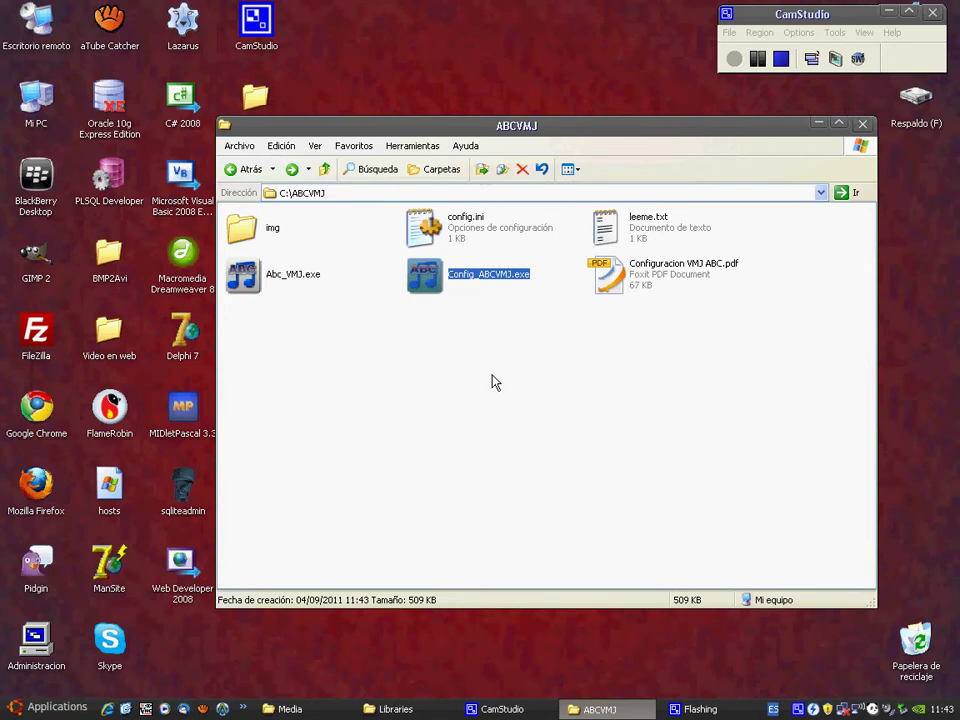
left_click(493, 381)
double_click(467, 285)
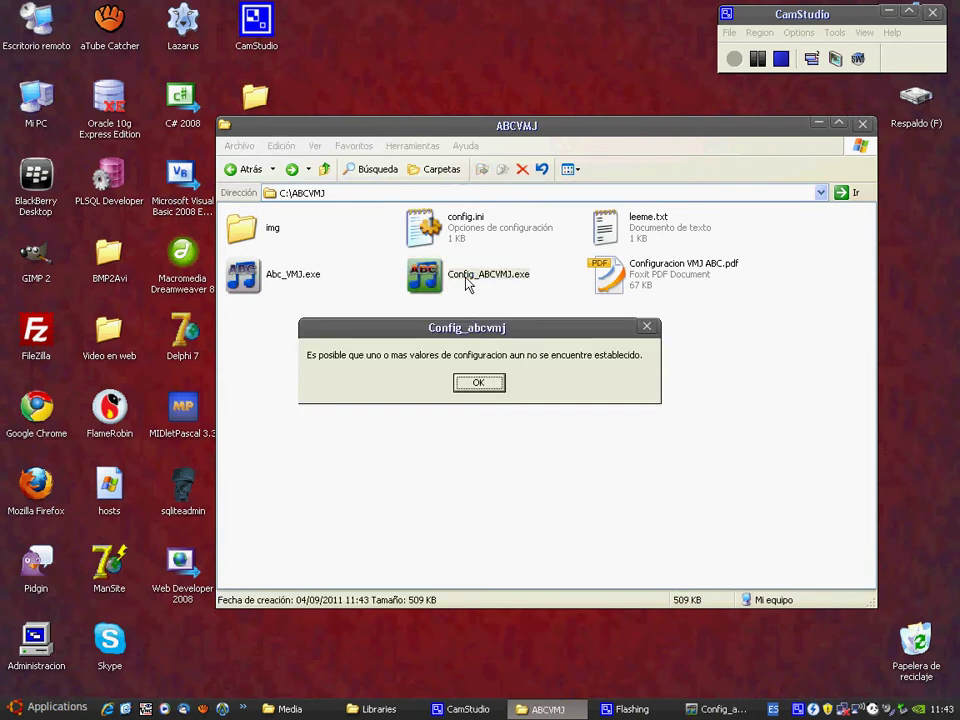
left_click(481, 389)
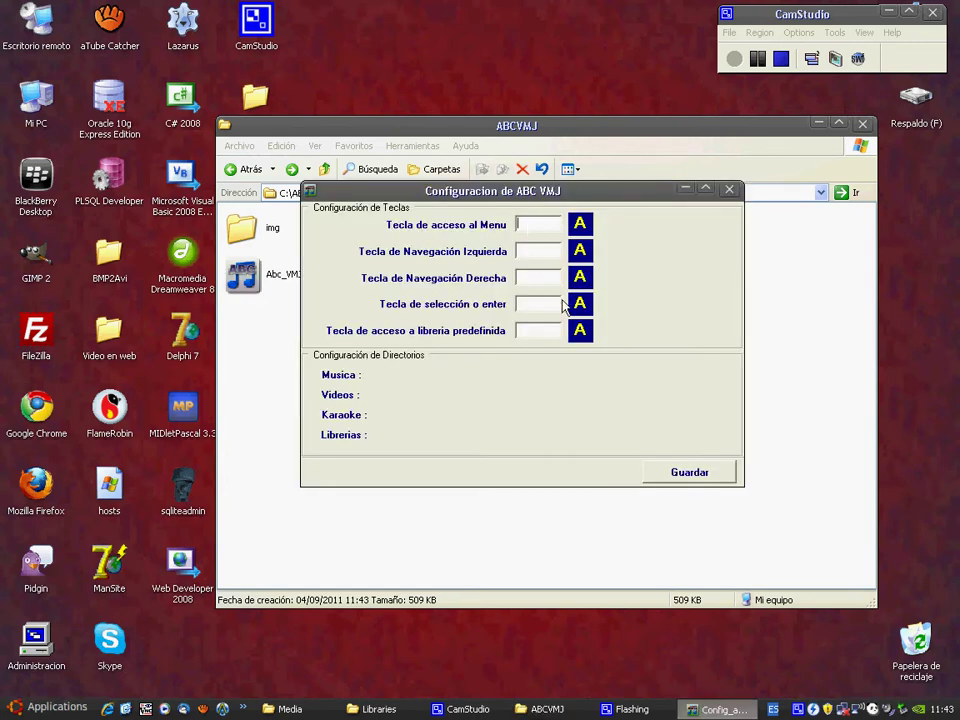
Shift the configuration window slightly and minimize the ABCVMJ folder window behind it.
mouse_move(567, 191)
left_mouse_down()
mouse_move(621, 253)
mouse_move(595, 252)
mouse_move(569, 192)
left_mouse_up()
left_click(818, 137)
left_click(818, 124)
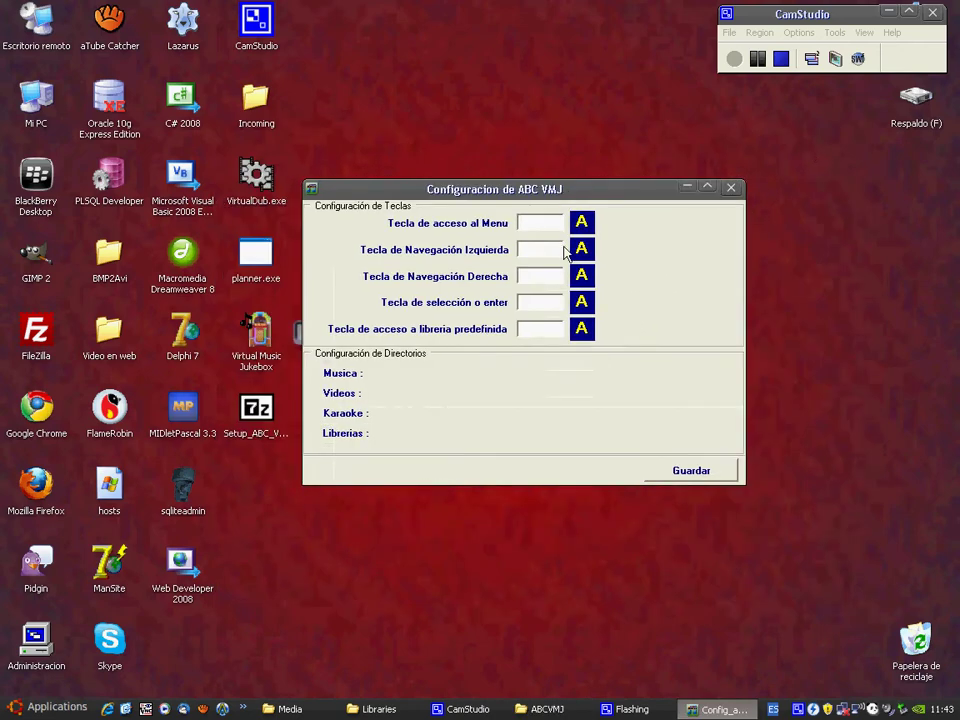
Assign G to menu access, Left and Right arrows to navigation, Enter to selection and F4 to the predefined library.
left_click(529, 228)
key("g")
key("Left")
key("Right")
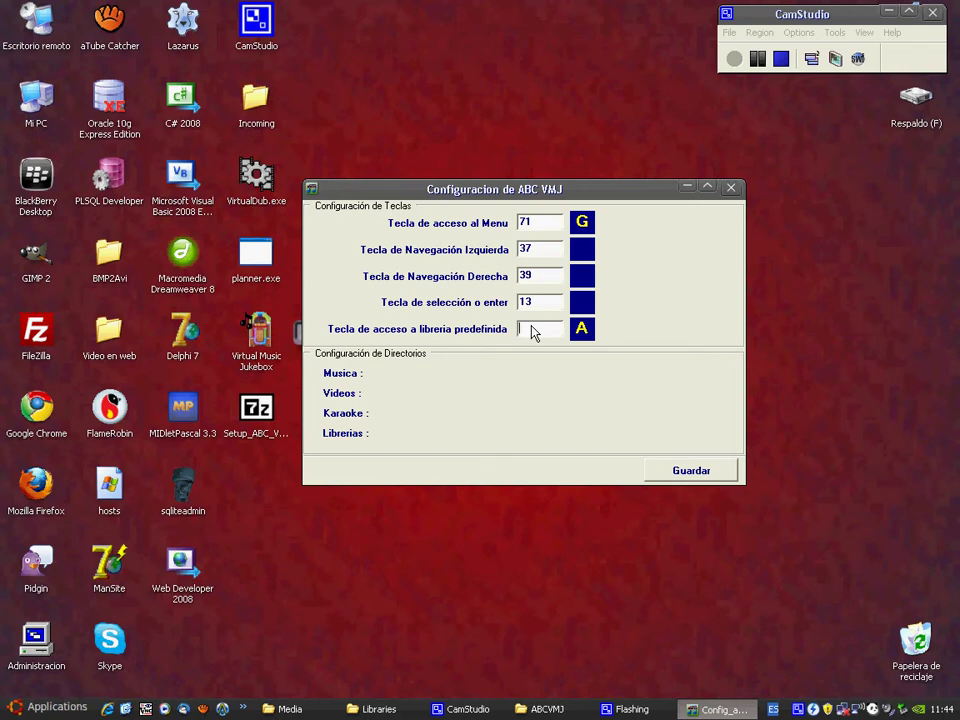
key("F4")
left_click(544, 256)
Set the music directory to F:\Media\Musica.
left_click(372, 380)
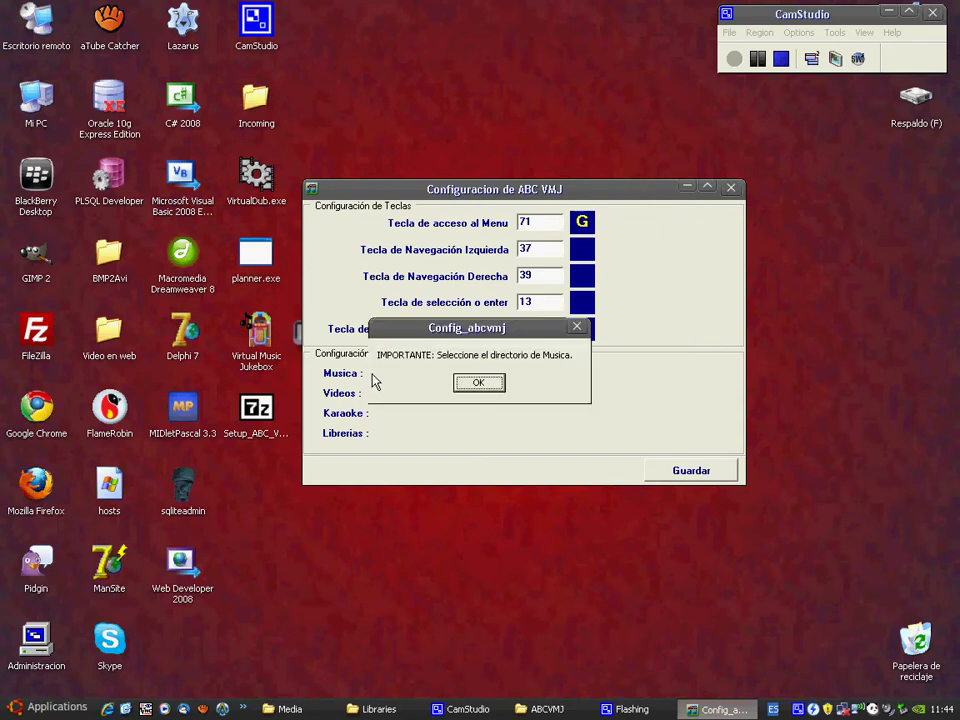
left_click(484, 383)
left_click(640, 432)
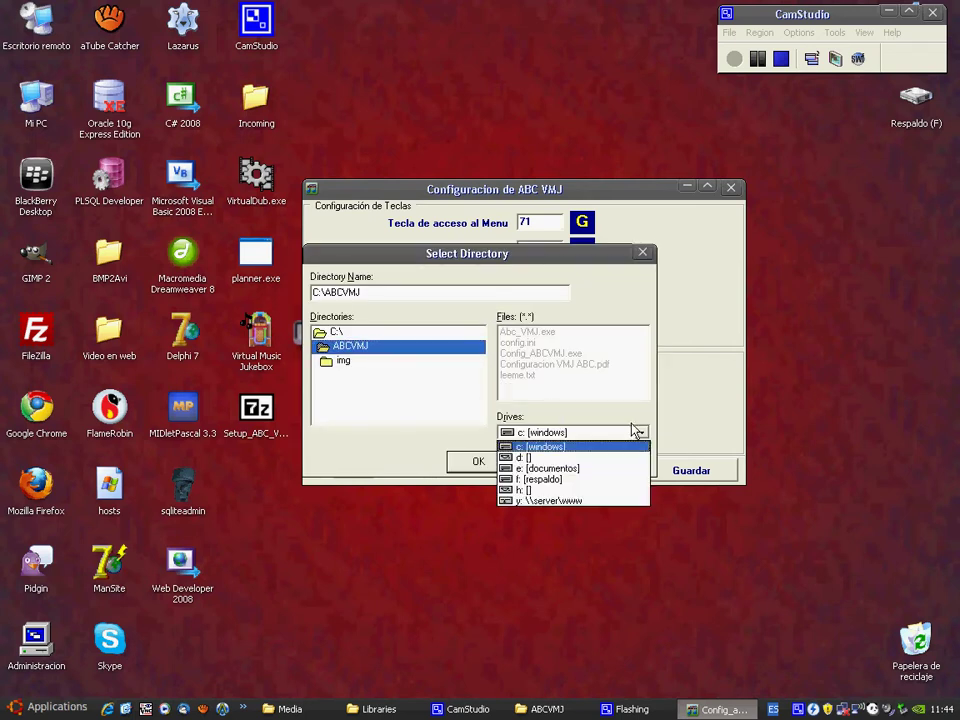
left_click(570, 480)
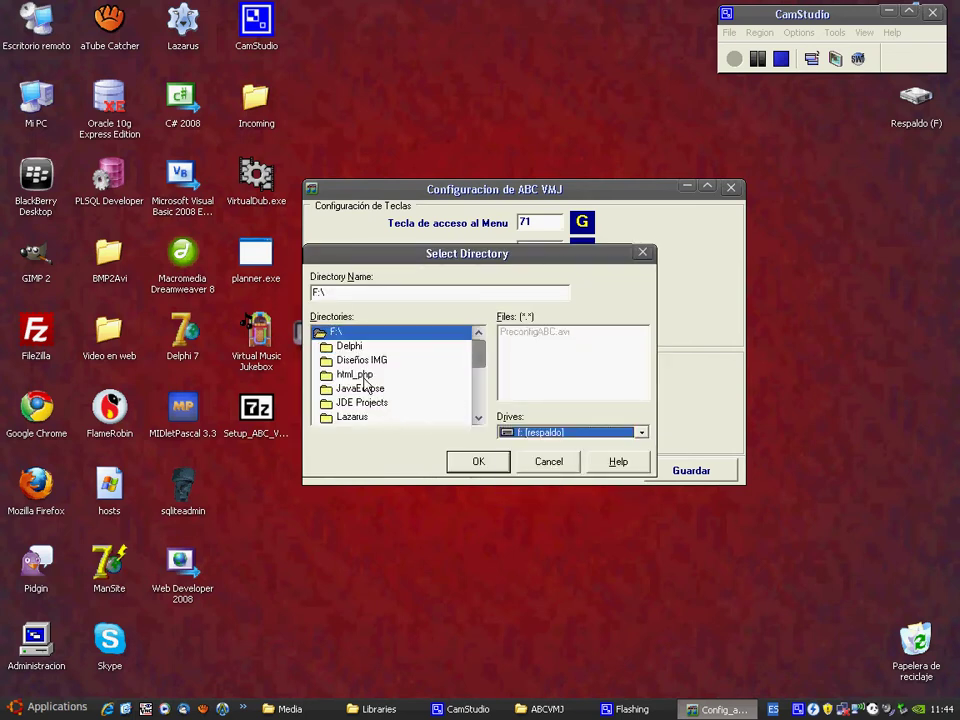
left_click(366, 376)
scroll(399, 400, "down", 5)
scroll(374, 400, "up", 1)
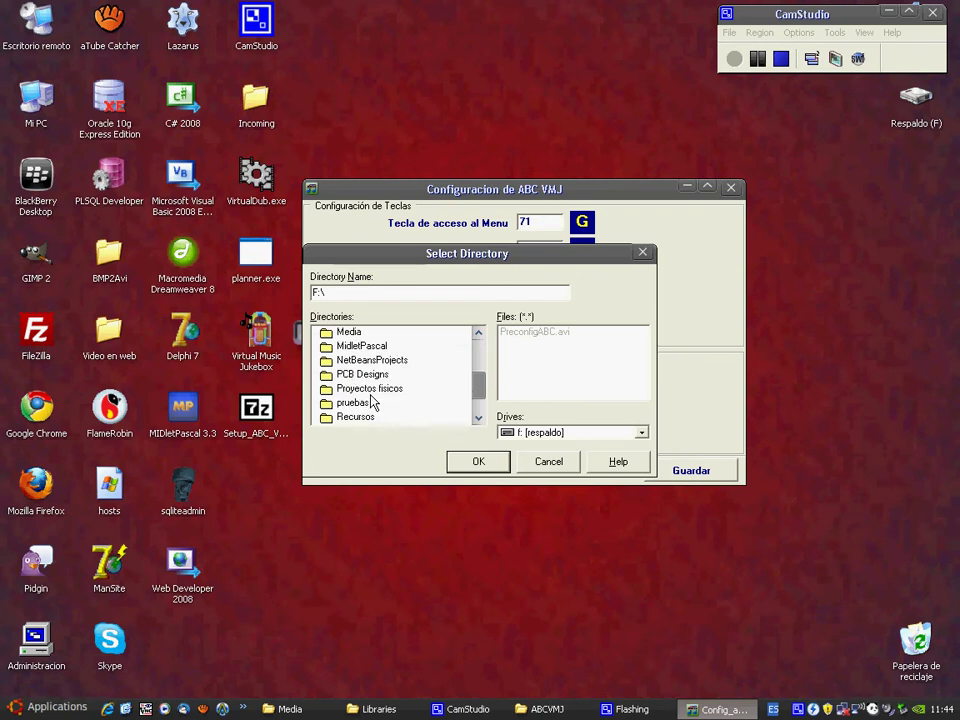
double_click(350, 334)
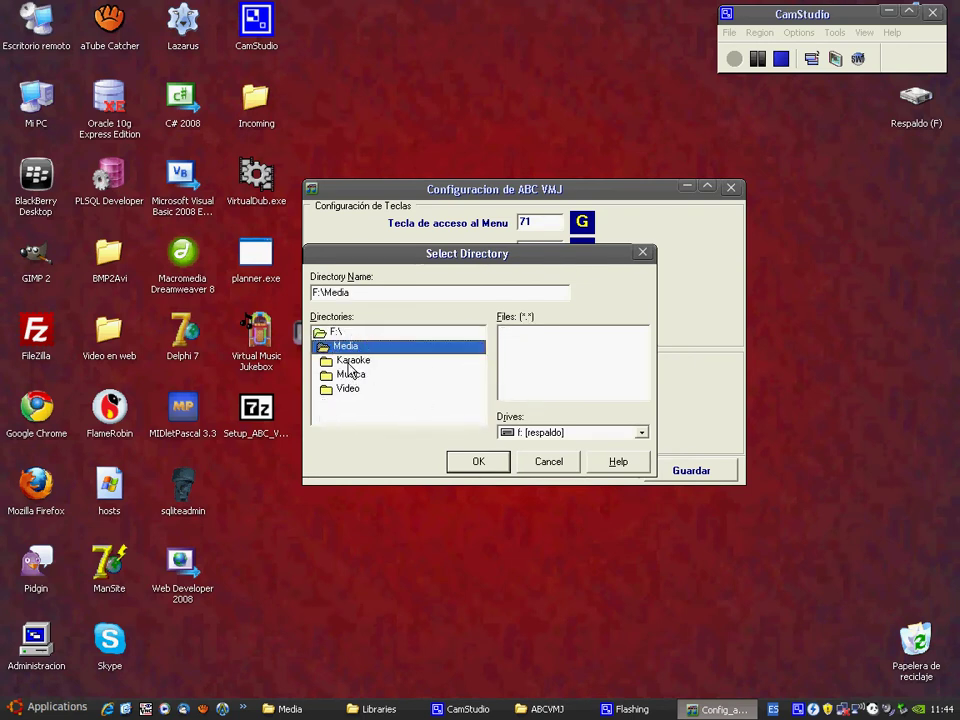
double_click(351, 376)
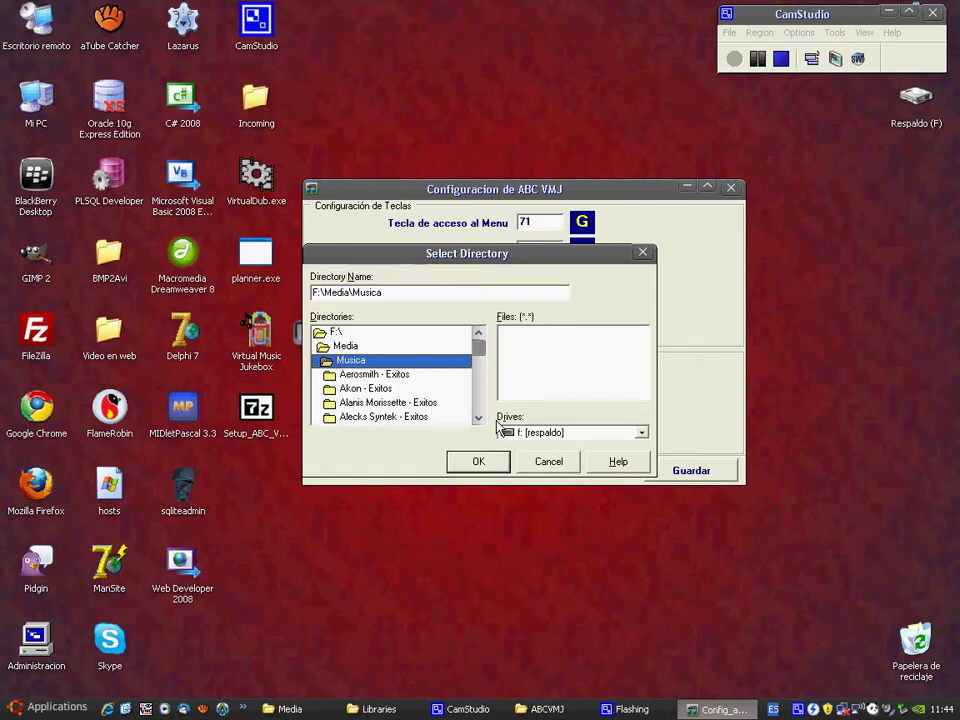
left_click(480, 461)
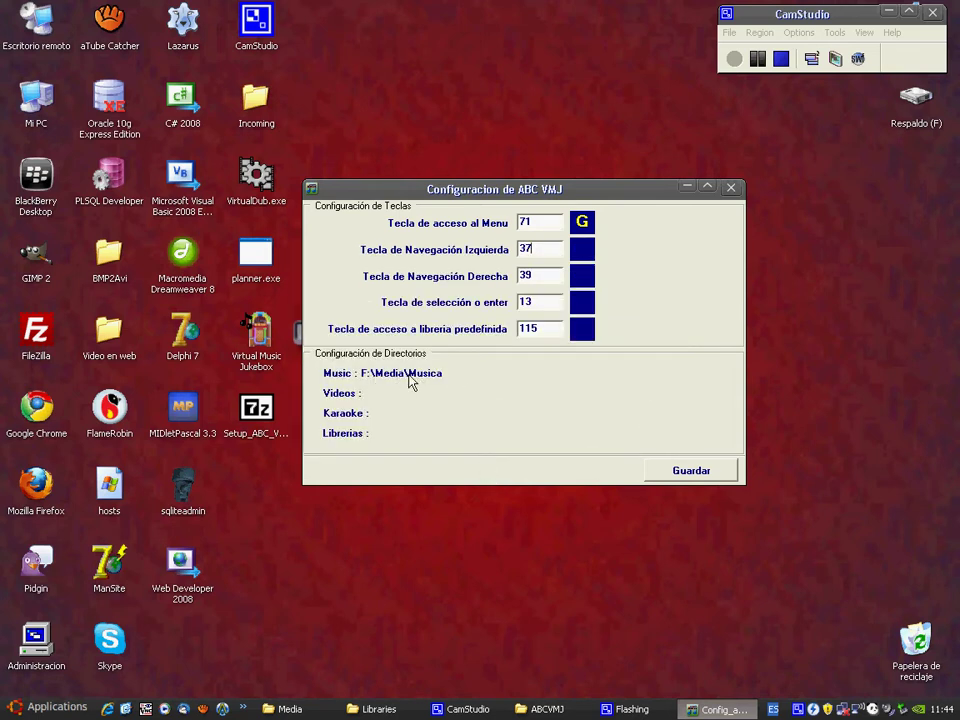
Set the videos directory to F:\Media\Video.
left_click(364, 395)
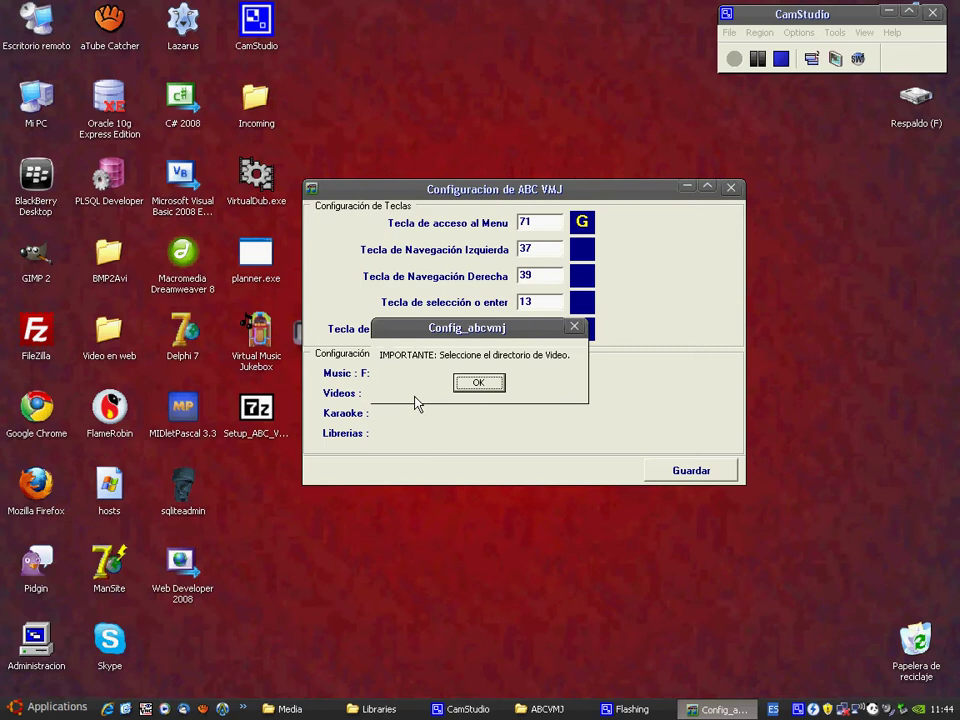
left_click(479, 384)
left_click(641, 432)
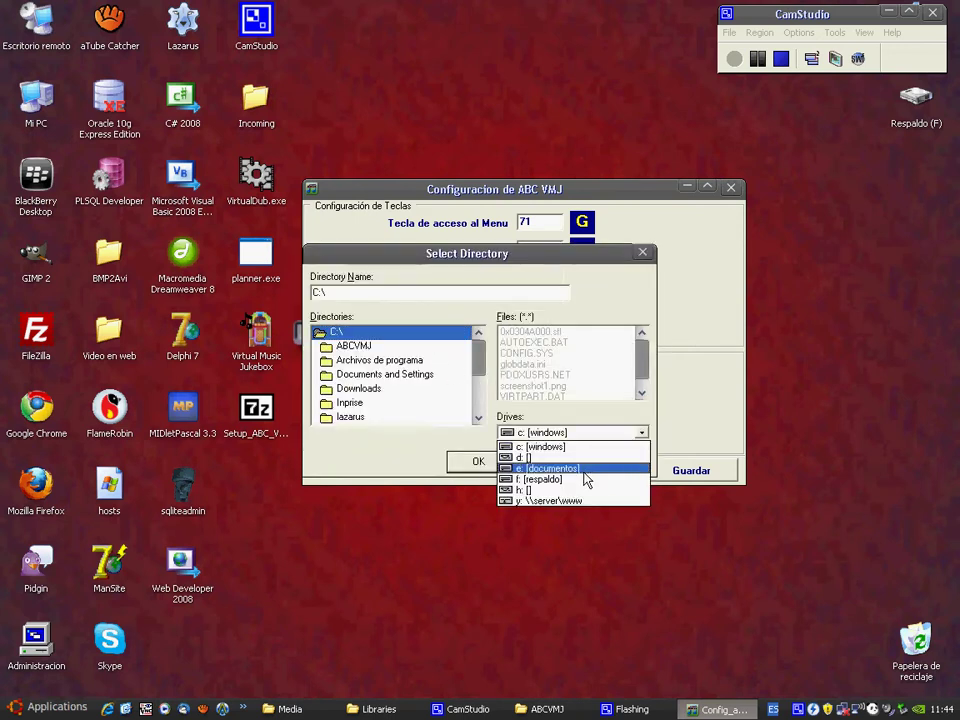
left_click(570, 481)
scroll(367, 386, "down", 5)
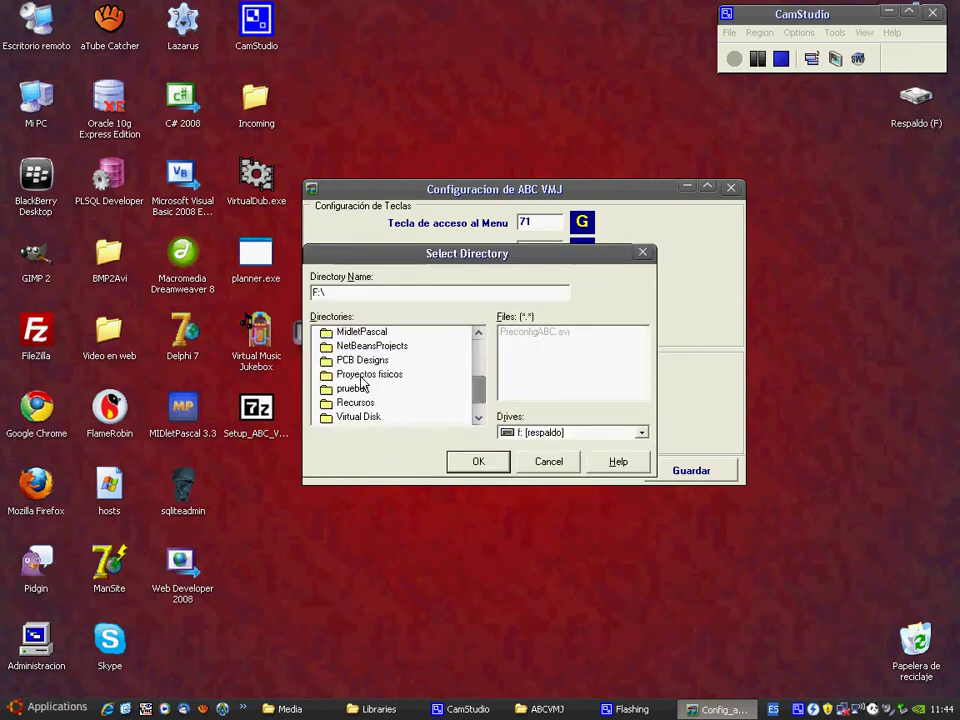
scroll(358, 382, "up", 2)
double_click(348, 376)
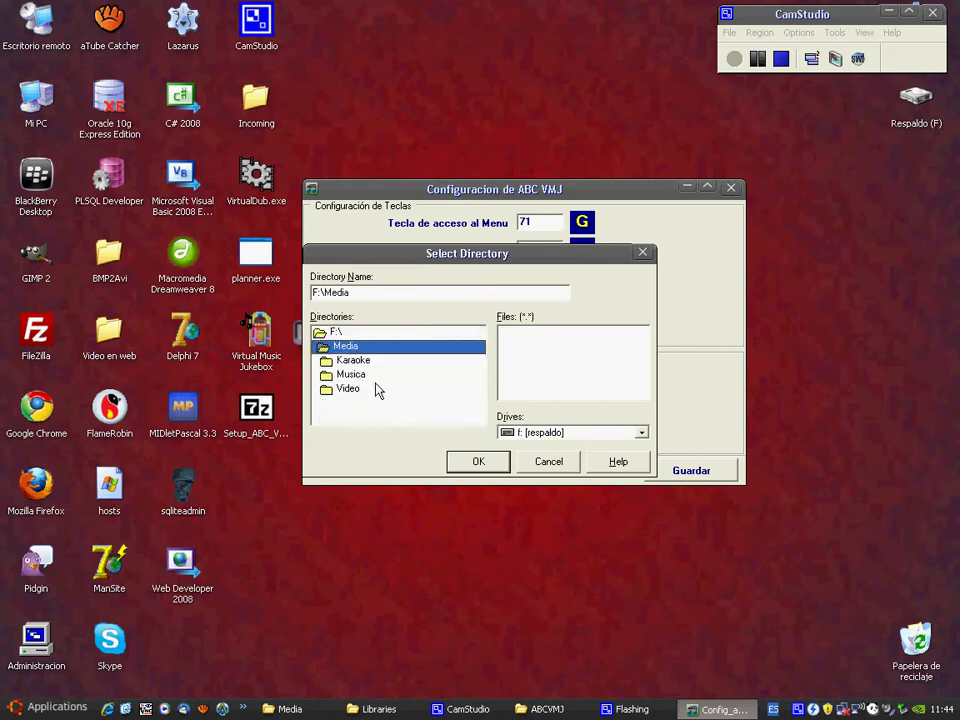
double_click(350, 390)
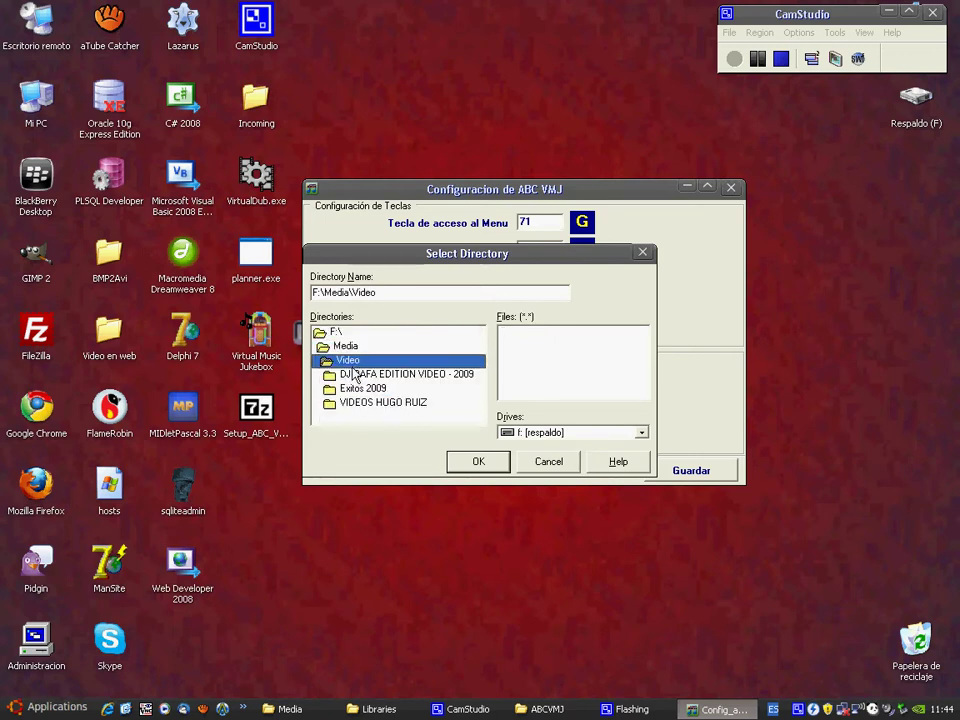
left_click(478, 461)
Set the karaoke directory to F:\Media\Karaoke.
left_click(386, 417)
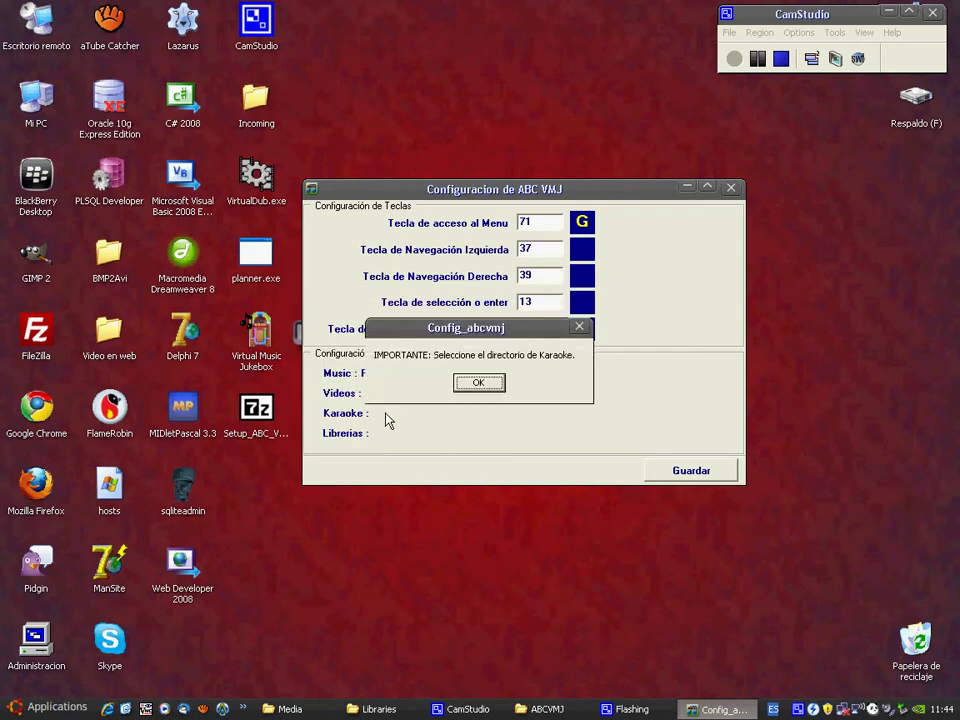
left_click(480, 382)
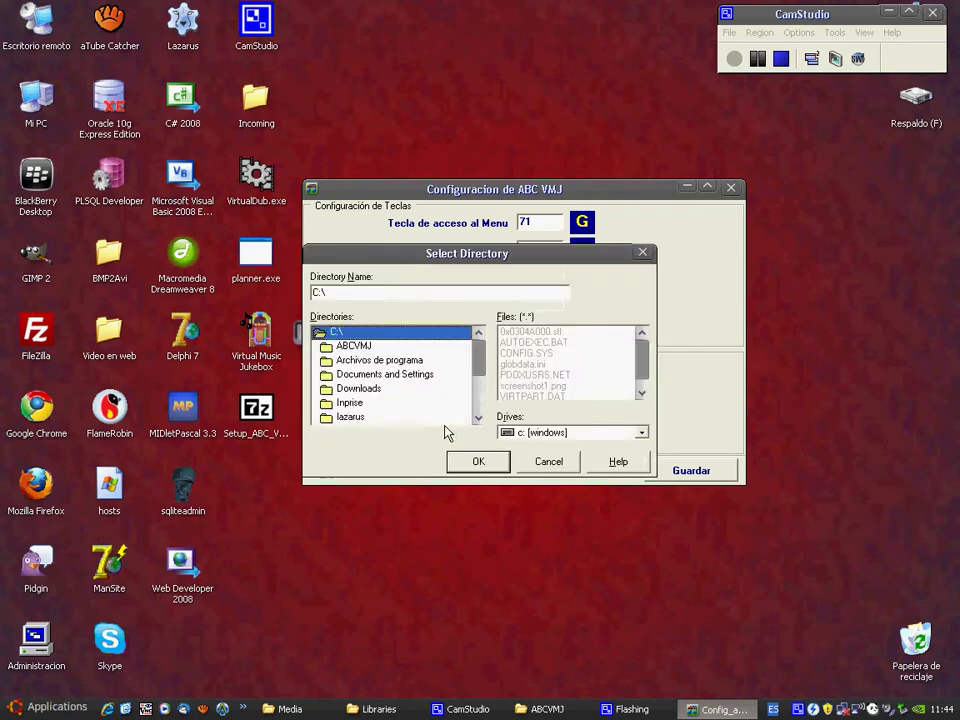
left_click(641, 432)
left_click(576, 478)
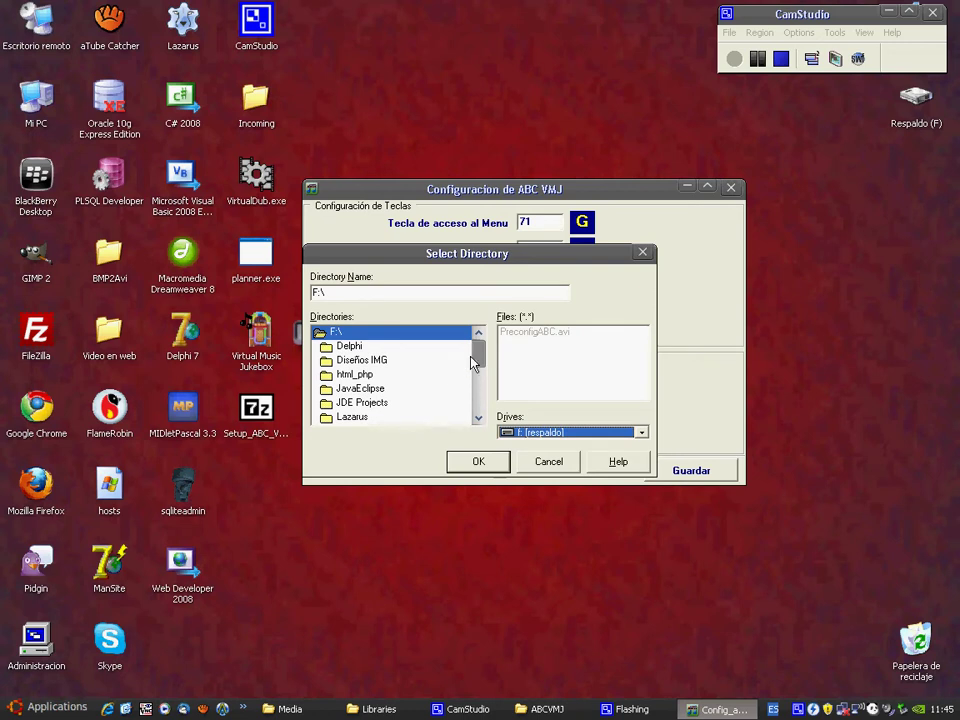
left_click(430, 392)
left_click_drag(478, 355, 476, 383)
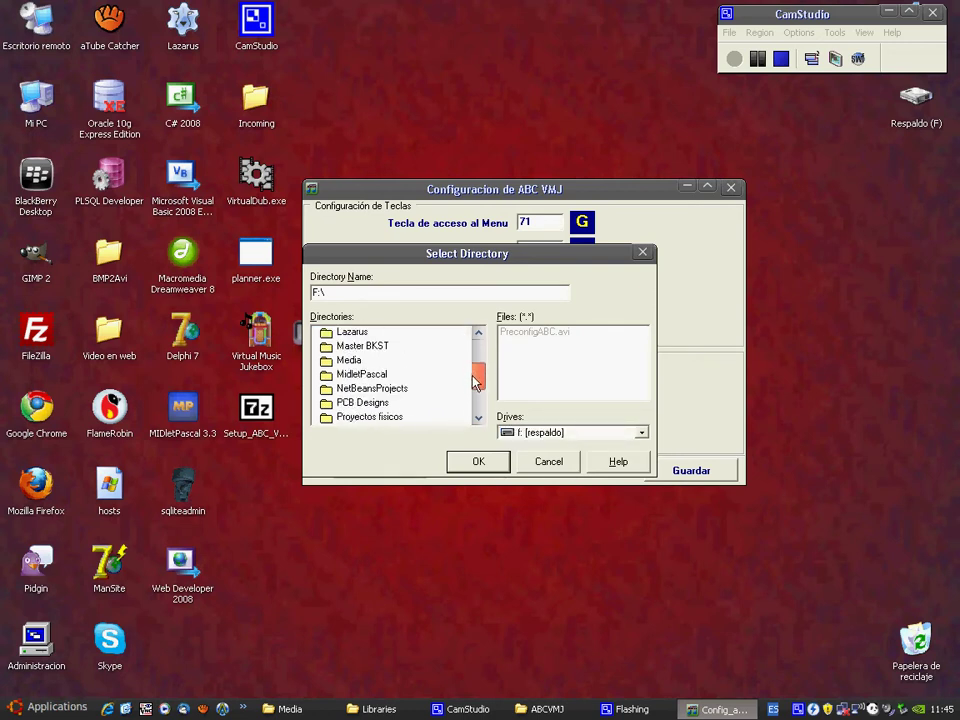
double_click(348, 360)
left_click(357, 366)
double_click(355, 362)
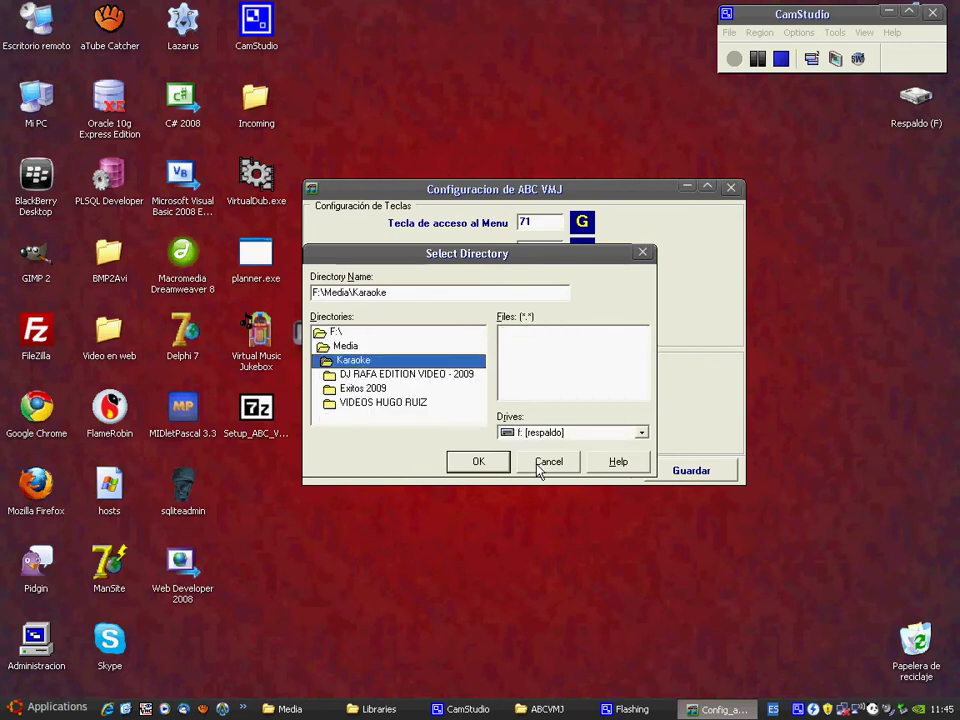
left_click(481, 464)
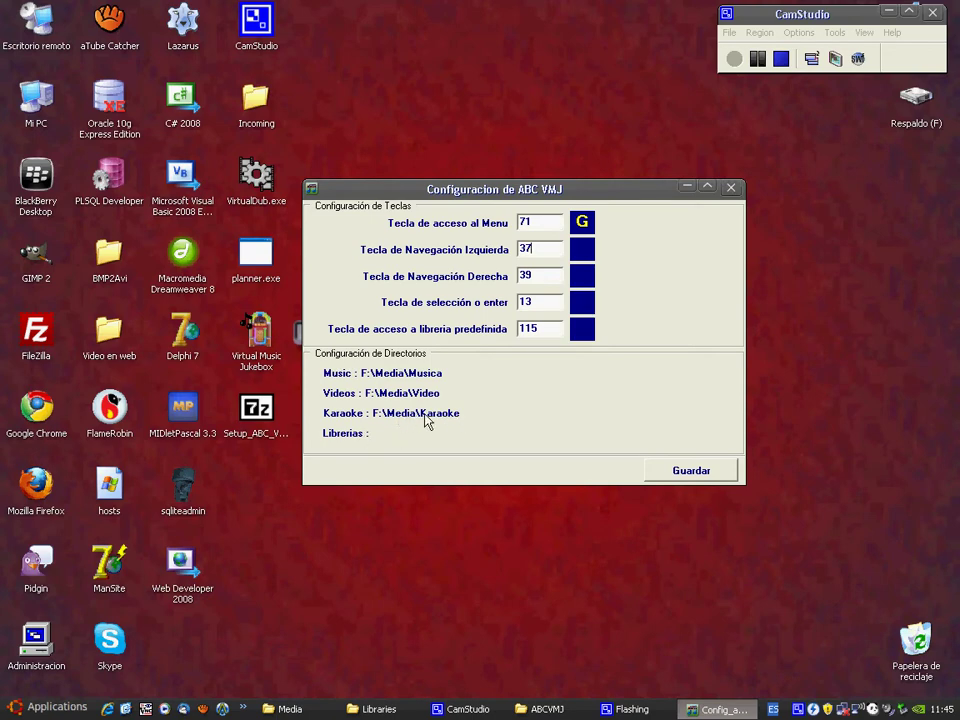
Set the library directory to C:\Archivos de programa\Digital Innovations LLC\Virtual Music JukeBox\Libraries and save the configuration.
left_click(378, 440)
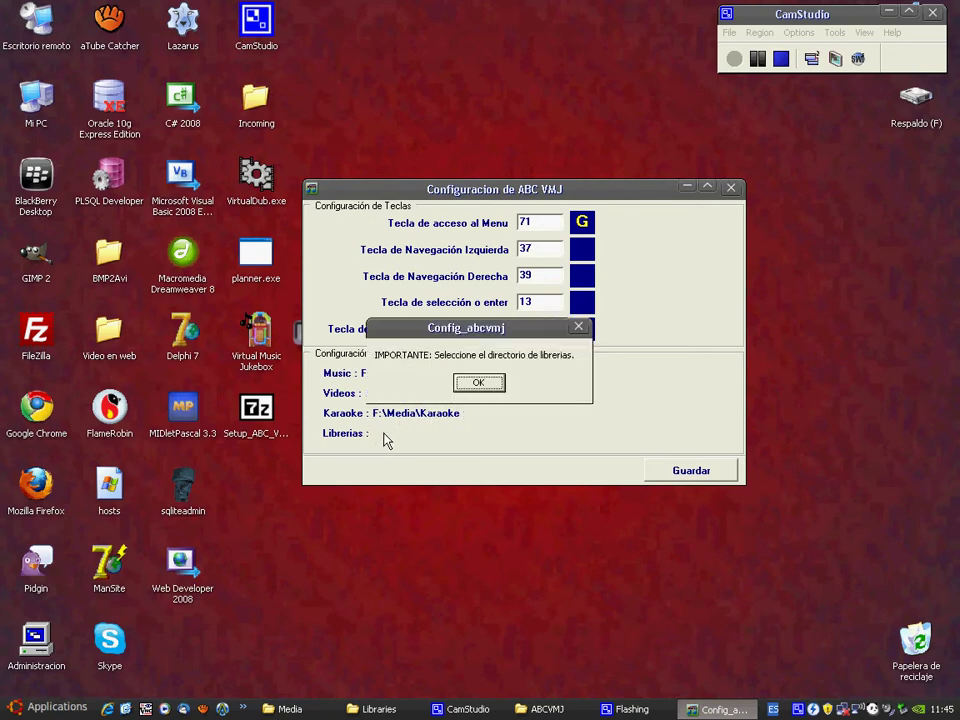
left_click(470, 382)
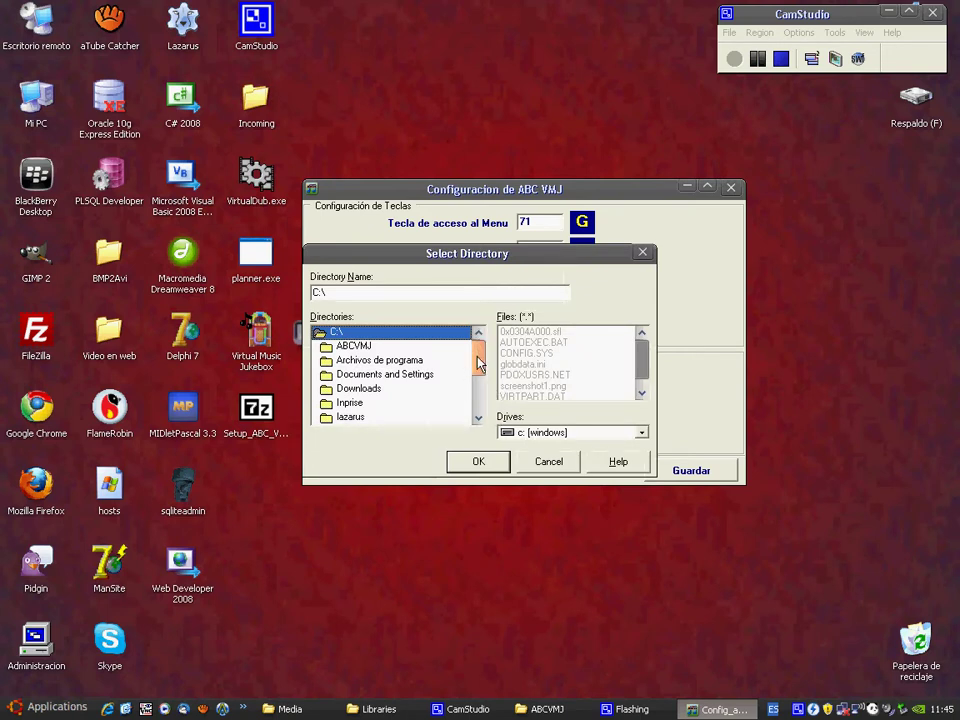
double_click(400, 361)
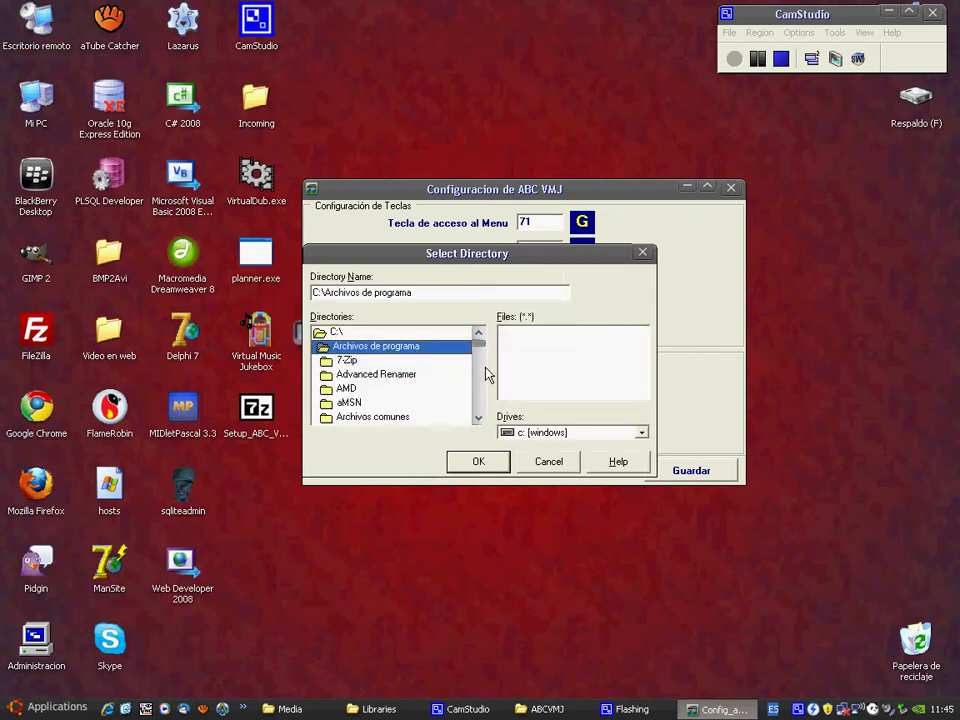
left_click(373, 376)
scroll(375, 405, "down", 3)
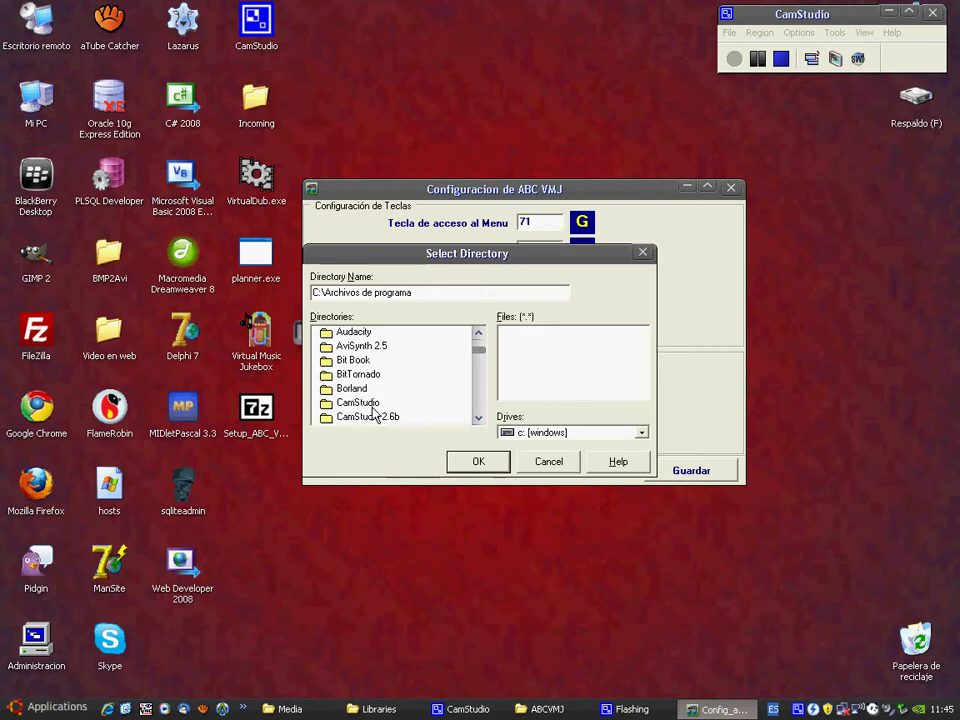
scroll(380, 400, "down", 3)
double_click(397, 358)
left_click(379, 377)
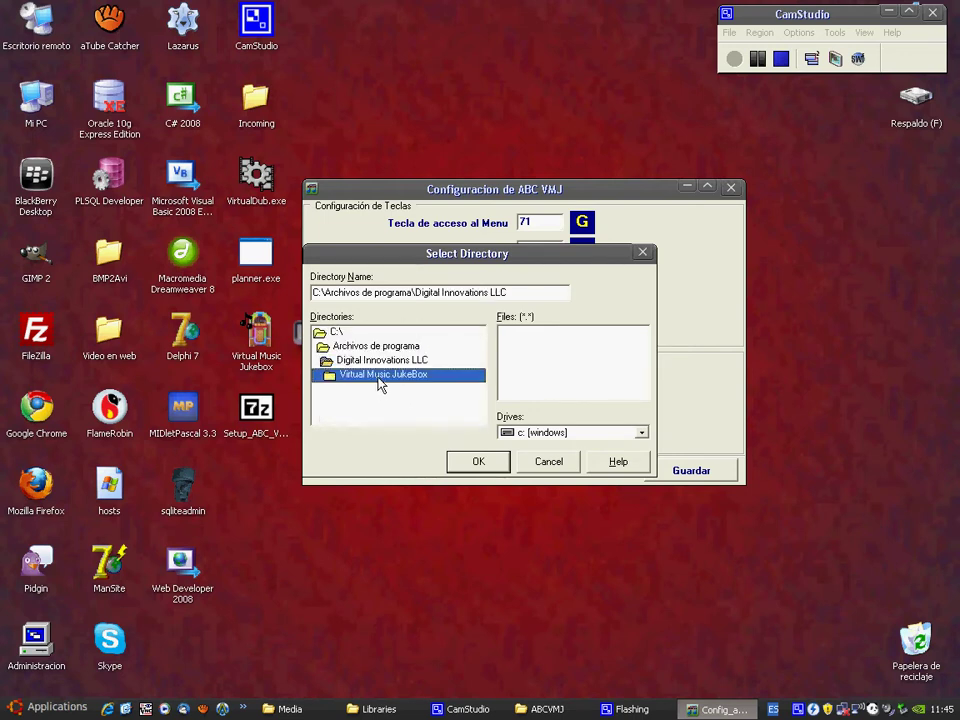
double_click(379, 384)
double_click(360, 402)
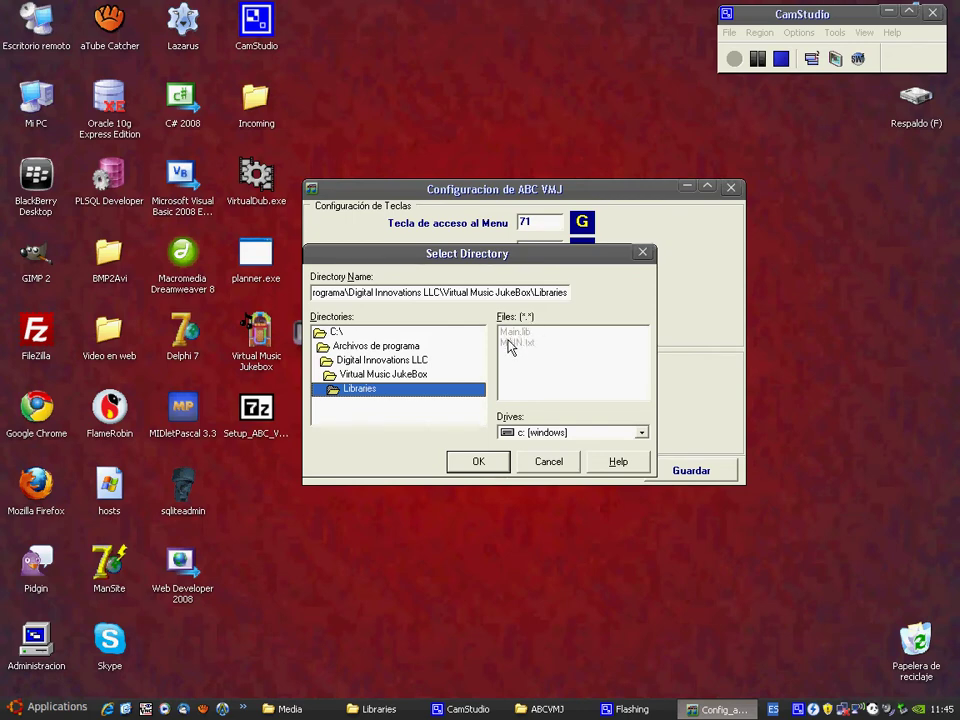
left_click(488, 460)
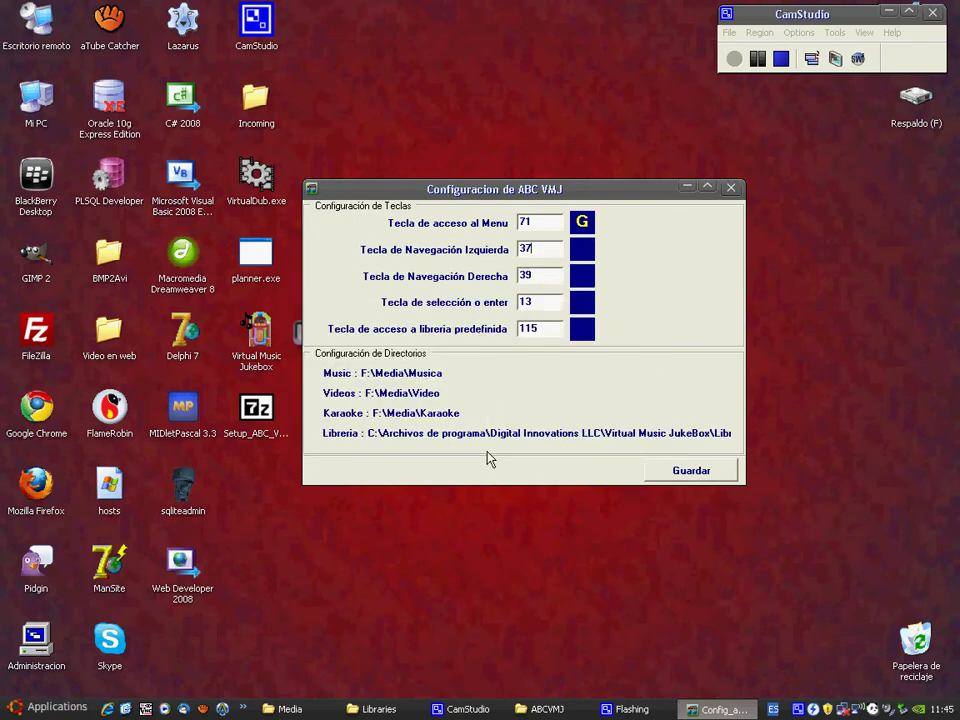
left_click(684, 478)
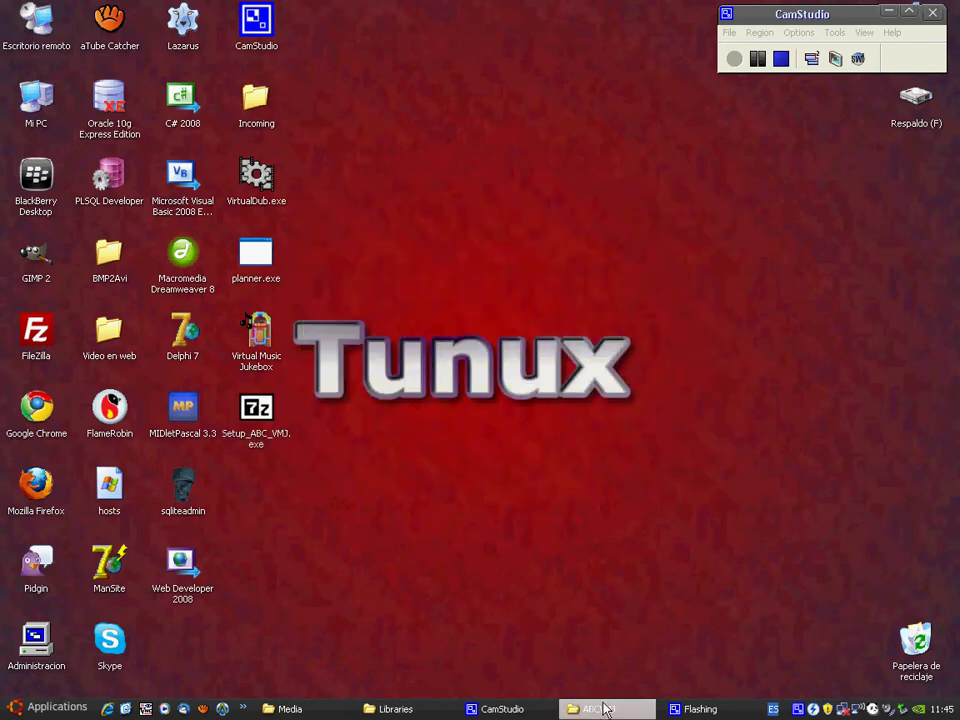
Locate Abc_VMJ.exe in the C:\ABCVMJ folder and close the folder window.
left_click(604, 709)
left_click(294, 280)
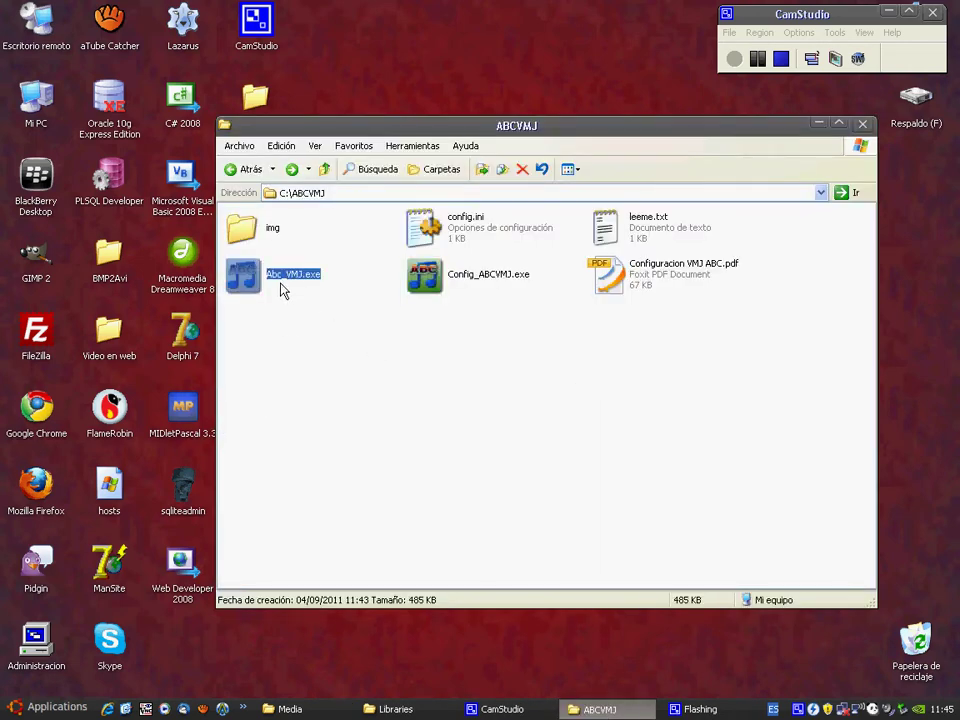
left_click_drag(283, 290, 476, 131)
left_click(755, 386)
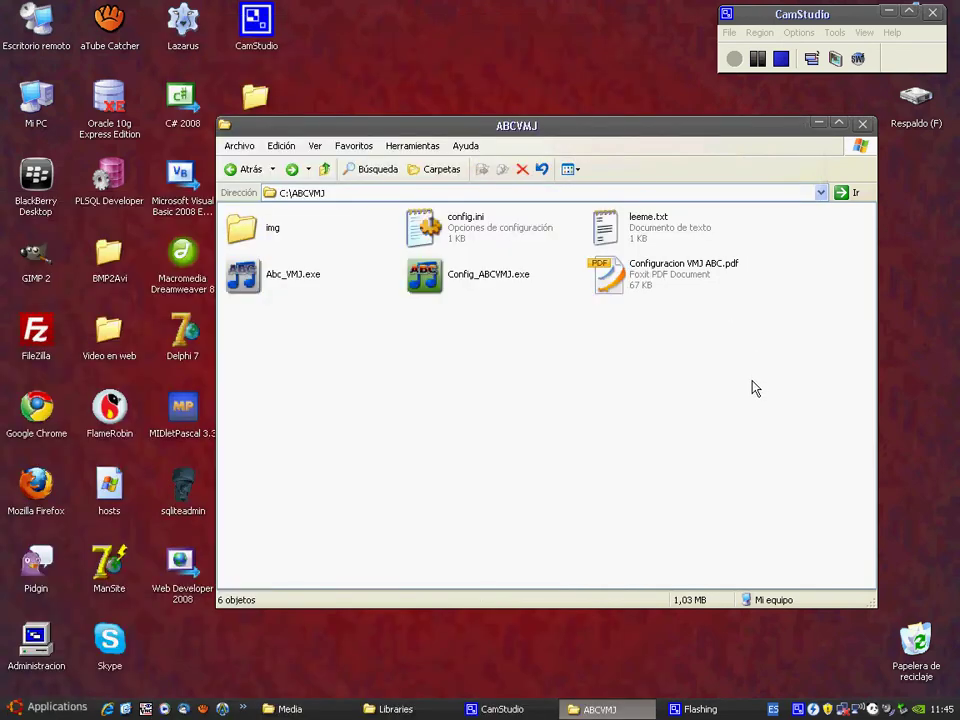
left_click(861, 124)
Launch Abc_VMJ from the Inicio program group.
left_click(44, 710)
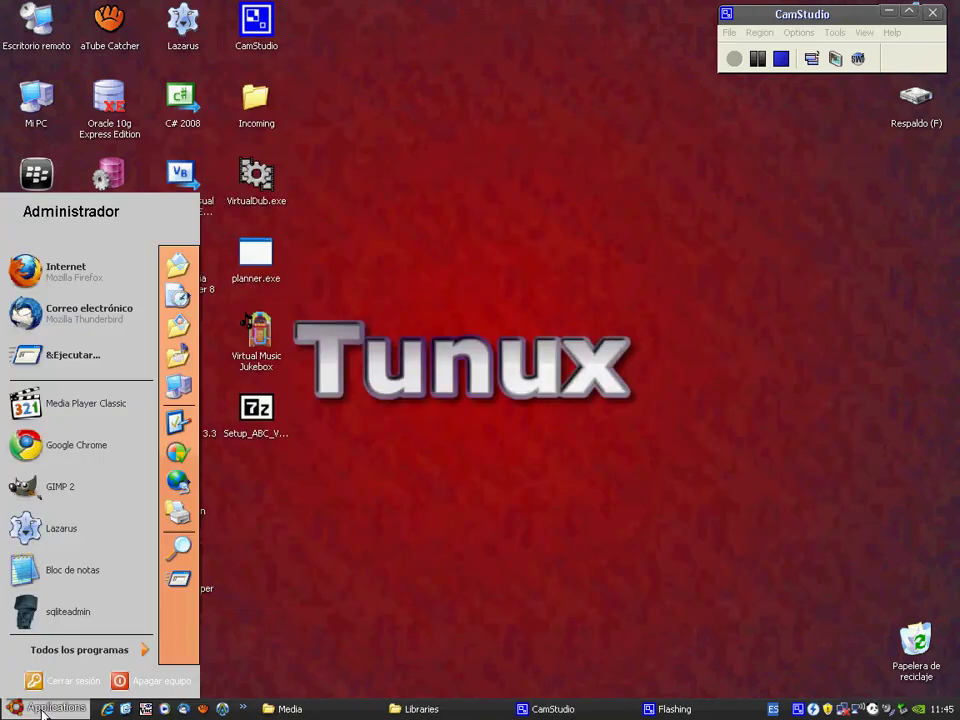
left_click(80, 650)
mouse_move(311, 129)
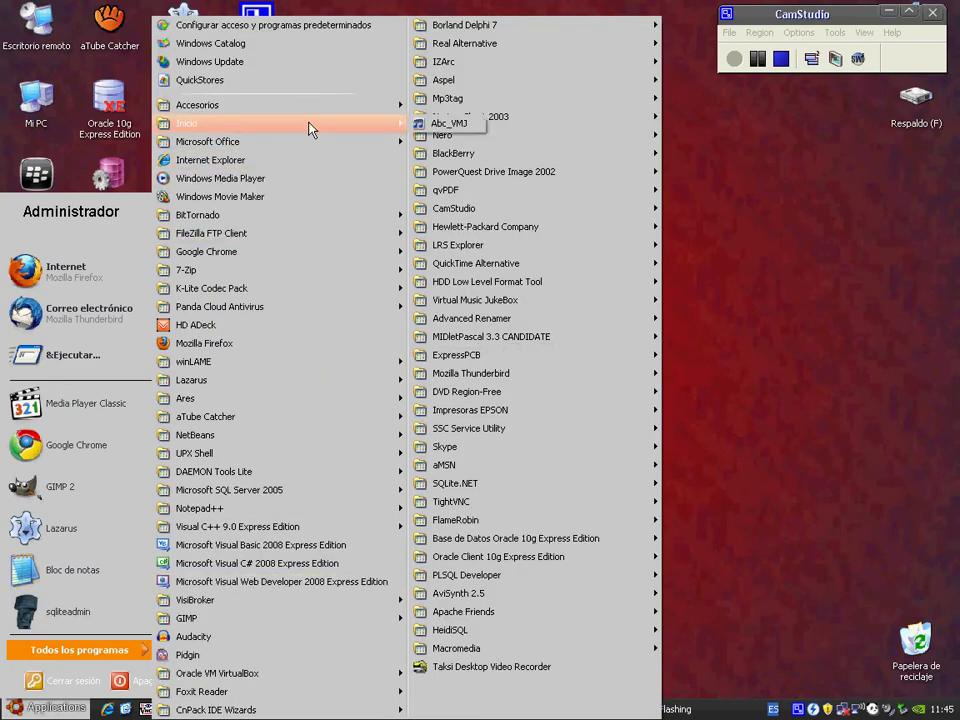
left_click(440, 125)
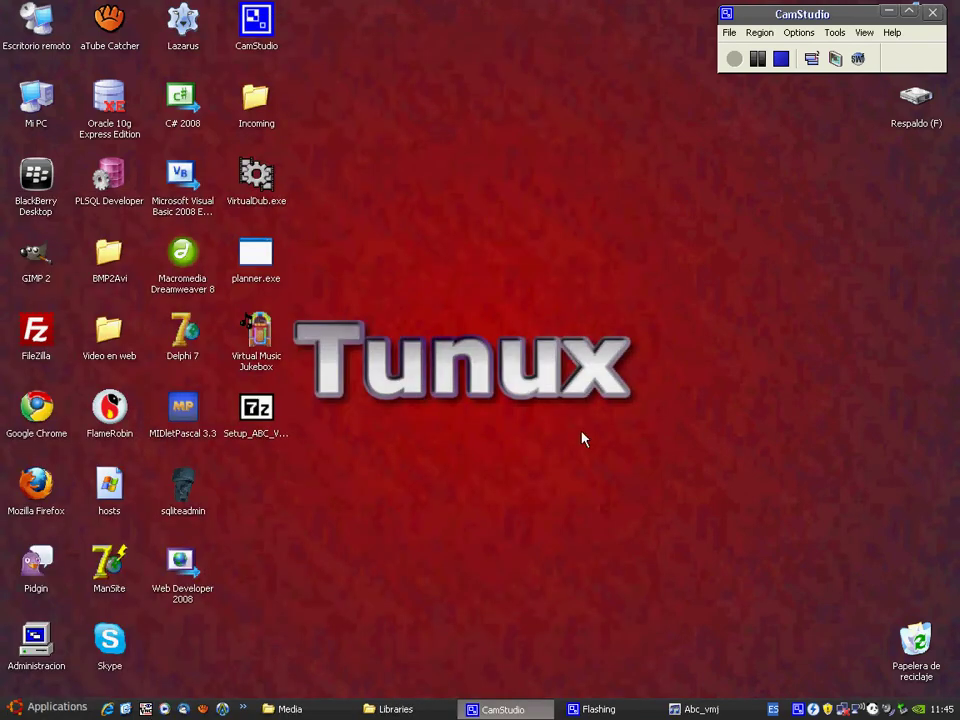
left_click(521, 597)
Open Virtual Music Jukebox, try its full-screen view and return to the windowed view.
double_click(256, 345)
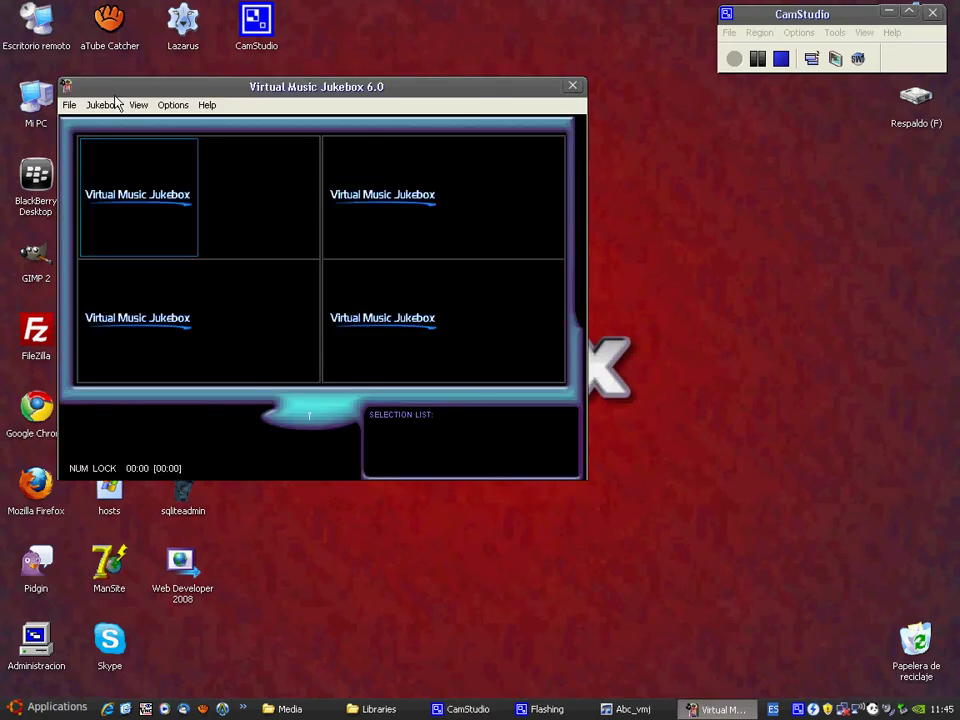
left_click(138, 105)
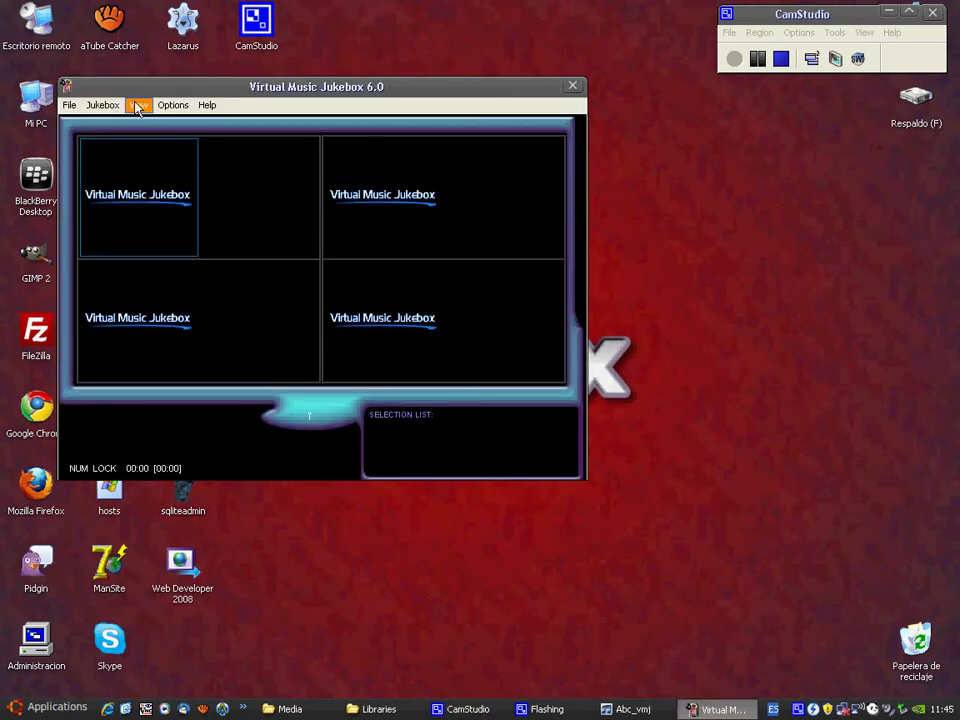
left_click(190, 123)
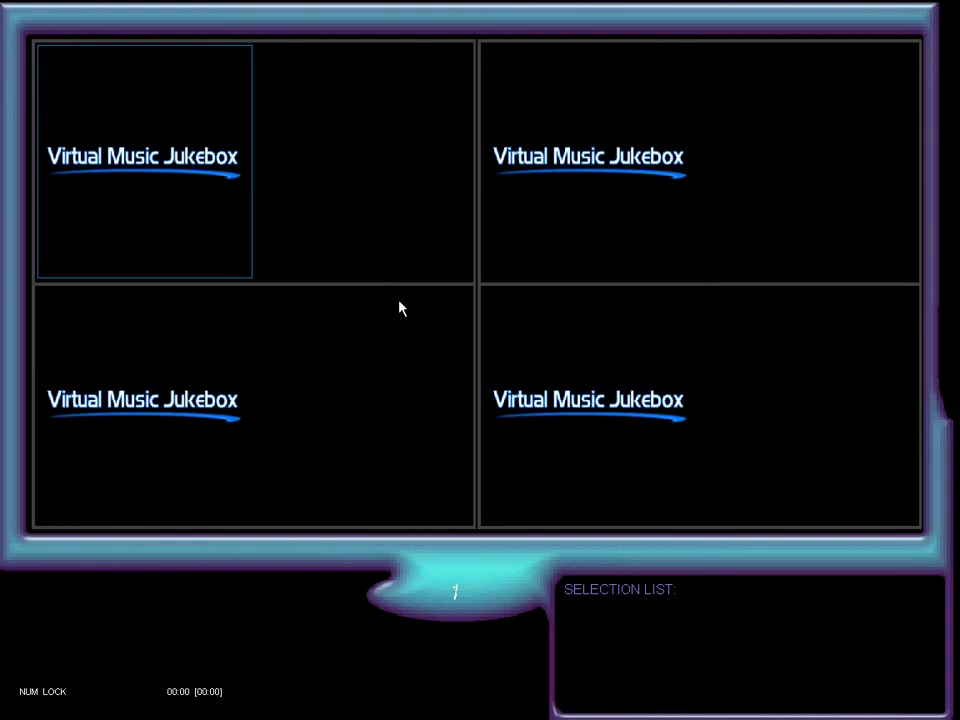
key("Escape")
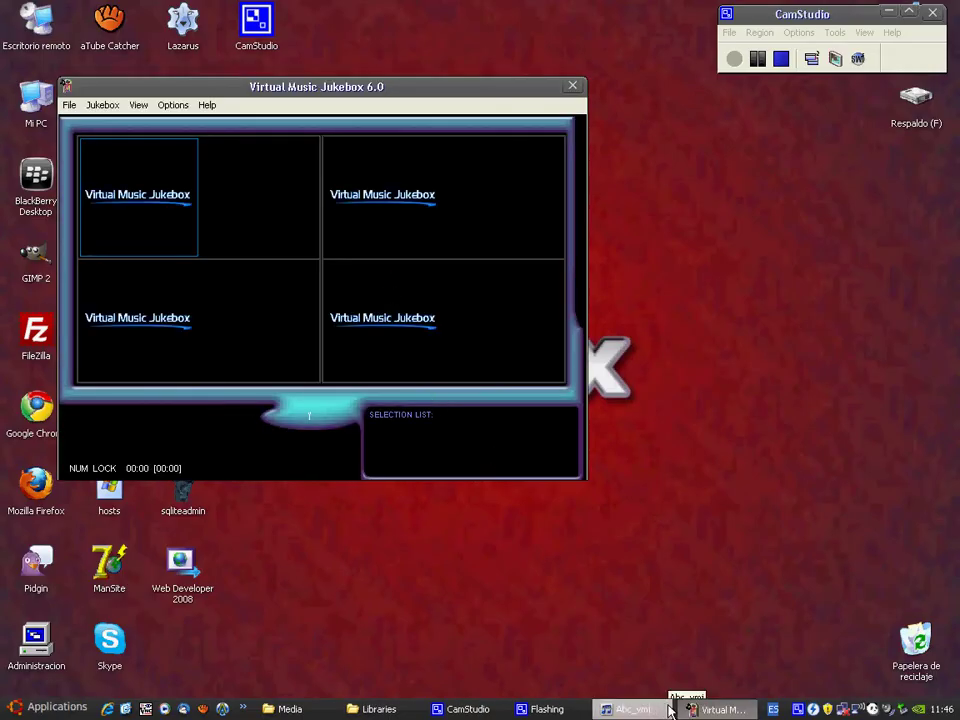
Close the running Abc_vmj program and move the jukebox window towards the middle of the desktop.
right_click(645, 710)
left_click(667, 691)
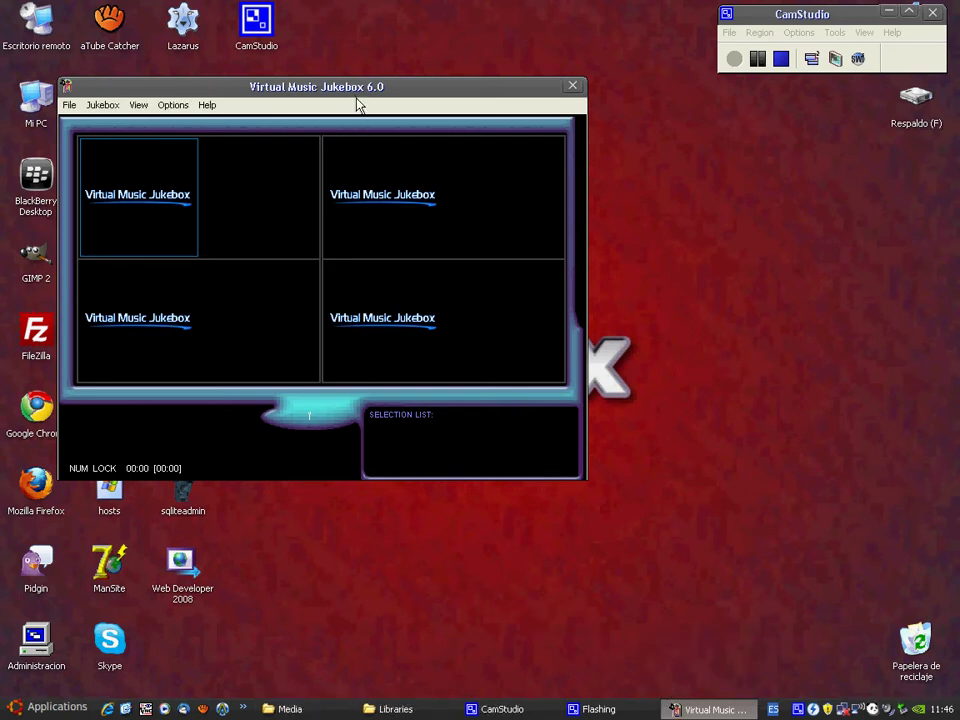
left_click_drag(359, 104, 537, 147)
left_click_drag(417, 138, 489, 136)
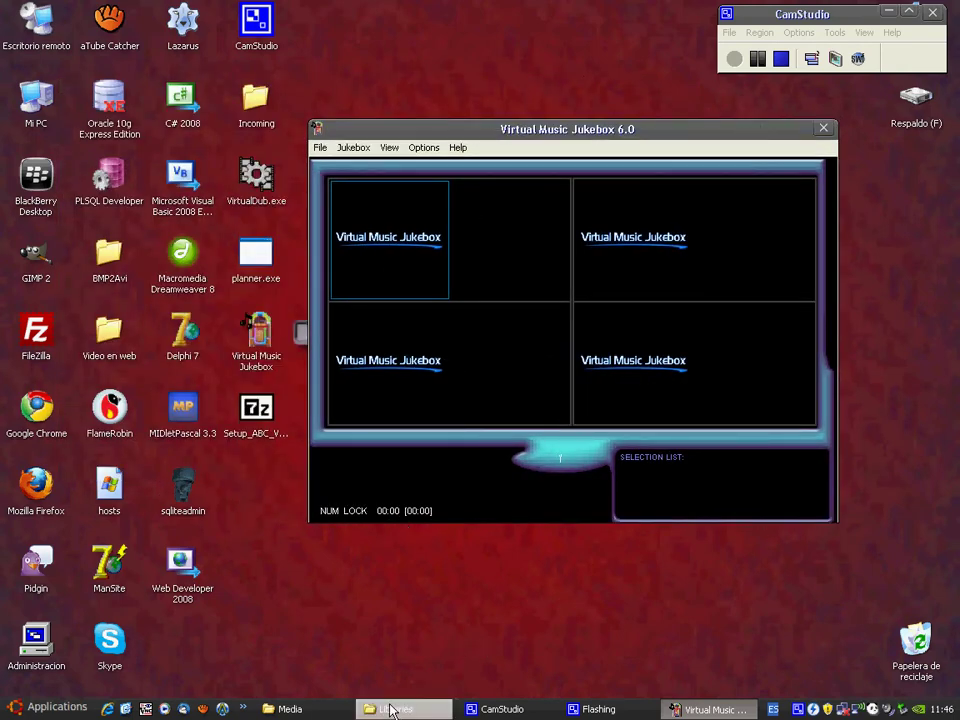
Run Config_ABCVMJ.exe from C:\ABCVMJ, check the keys and directories, and save the configuration again.
double_click(38, 103)
double_click(124, 149)
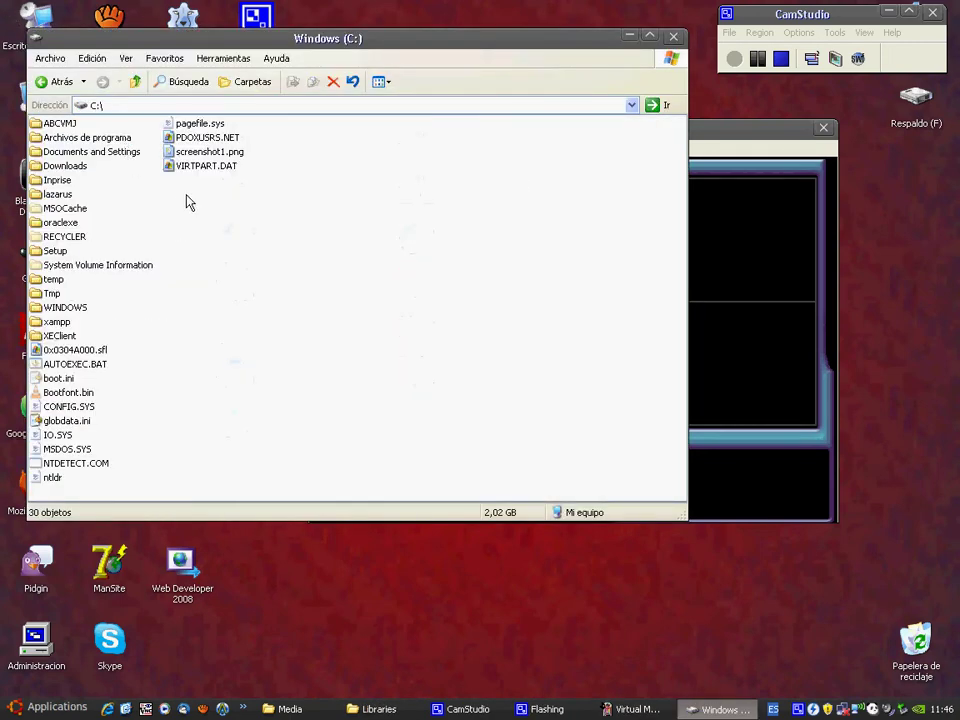
double_click(57, 123)
double_click(255, 192)
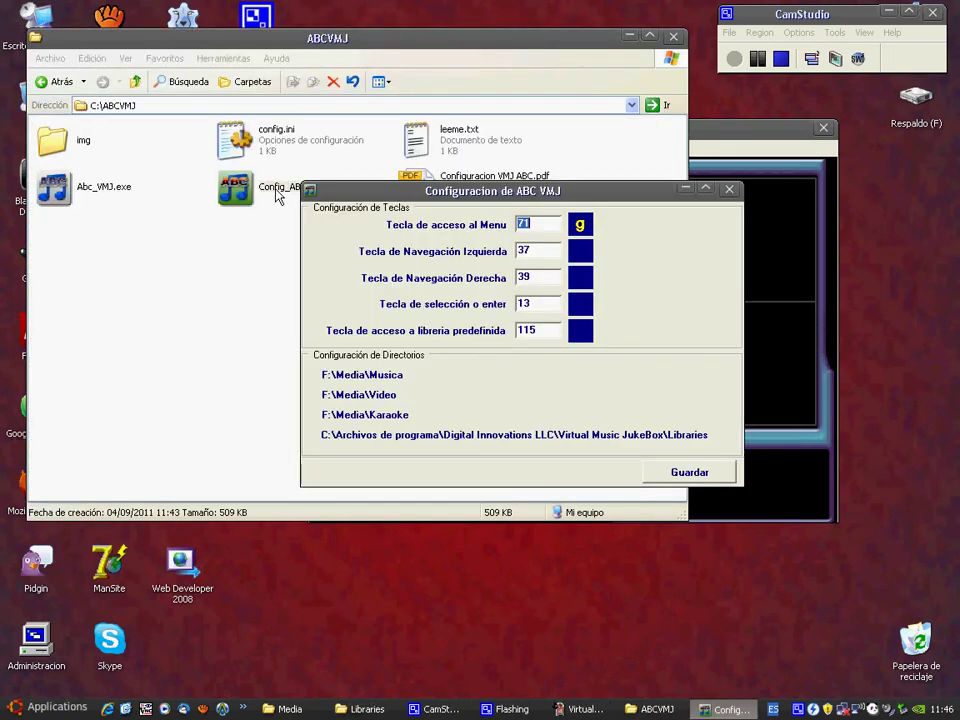
left_click(553, 228)
left_click(712, 470)
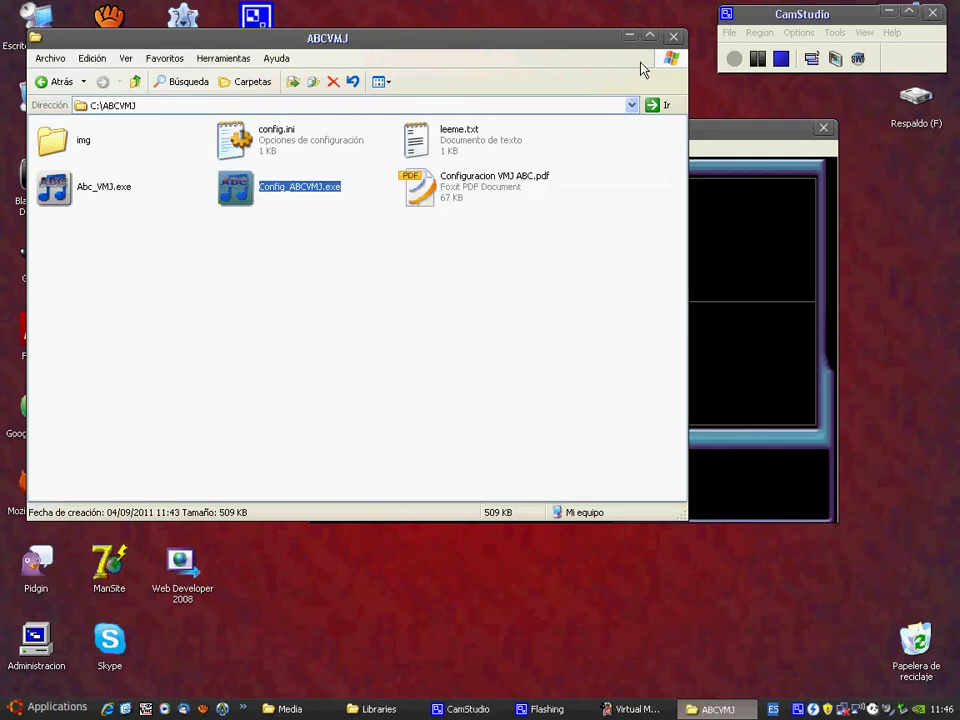
Launch Abc_VMJ.exe from the C:\ABCVMJ folder and minimise the folder window.
double_click(133, 200)
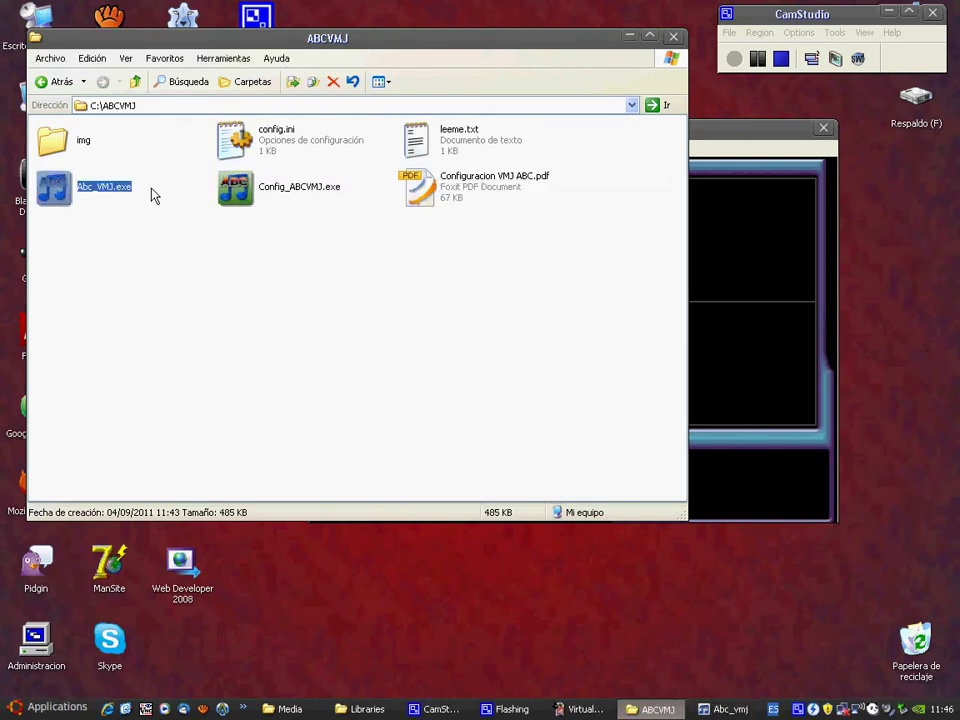
left_click(628, 36)
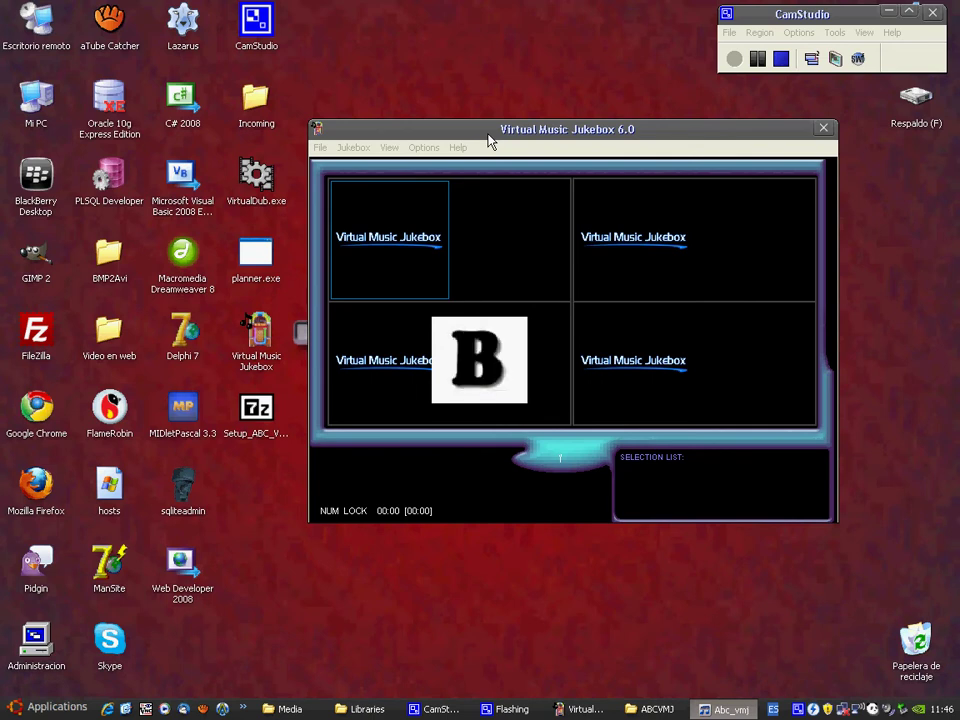
Review the artist folders in F:\Media\Musica and minimise the folder window.
left_click(289, 709)
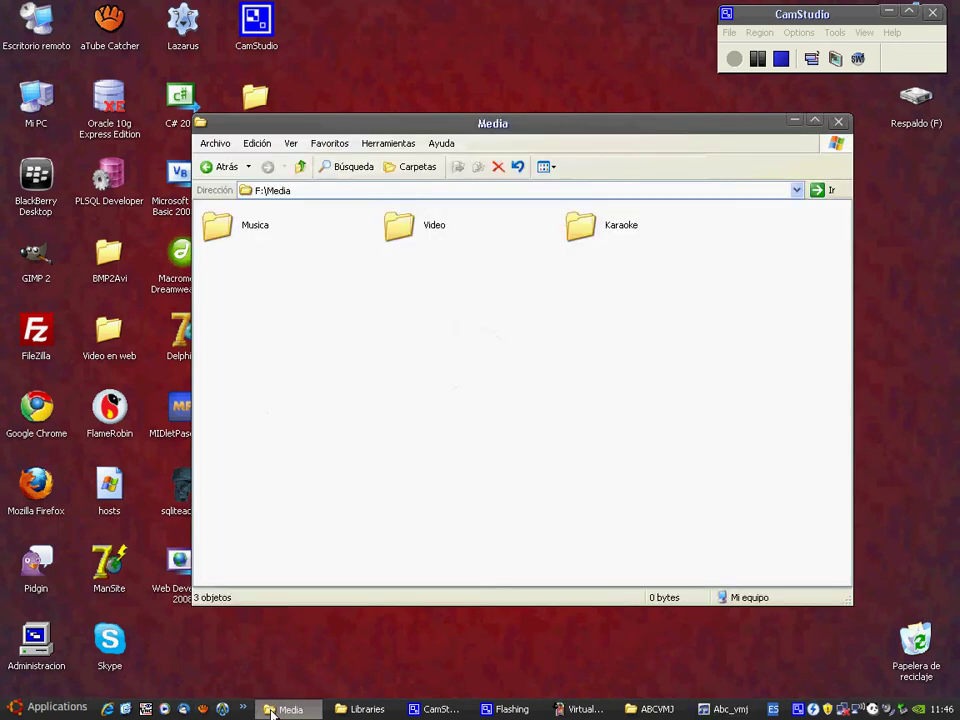
double_click(255, 227)
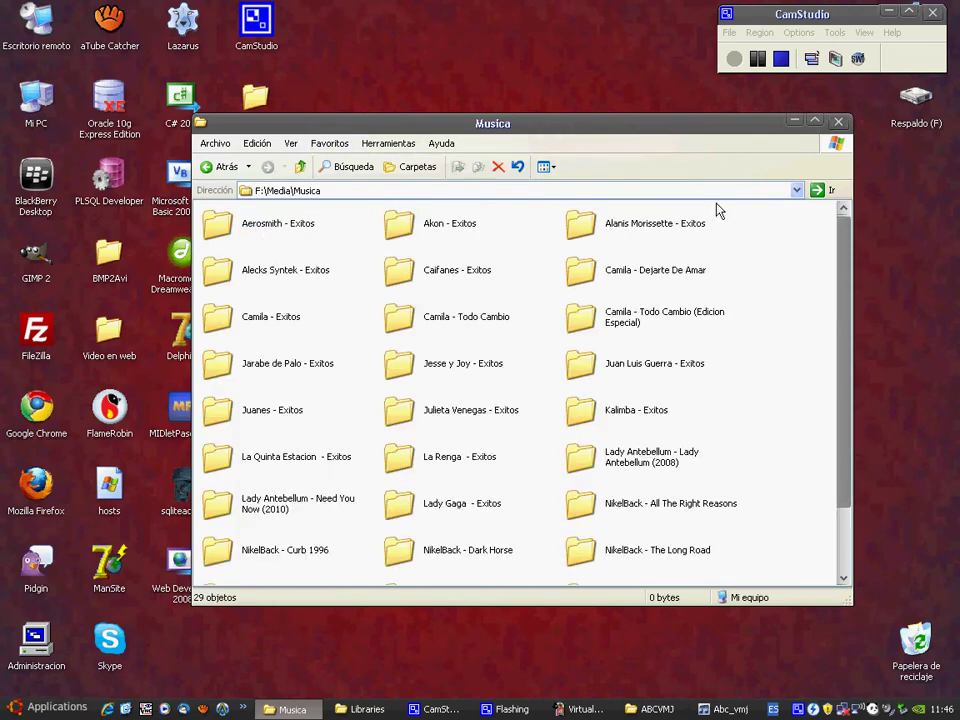
left_click(794, 122)
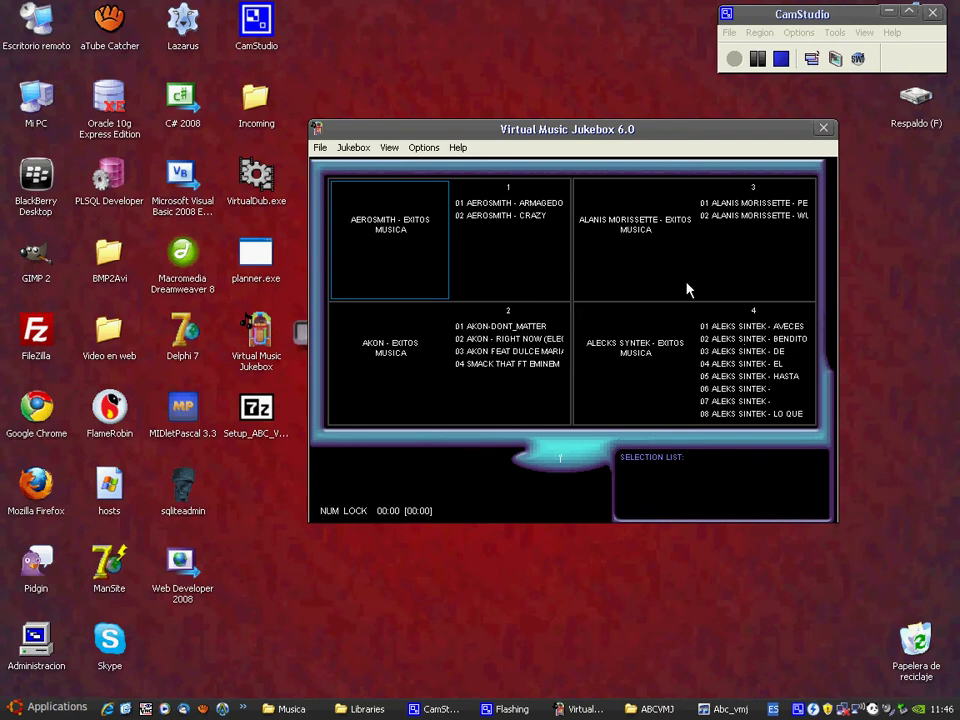
Switch the jukebox to full screen and browse the ABC letter menu to load the J music library.
left_click(389, 147)
left_click(407, 165)
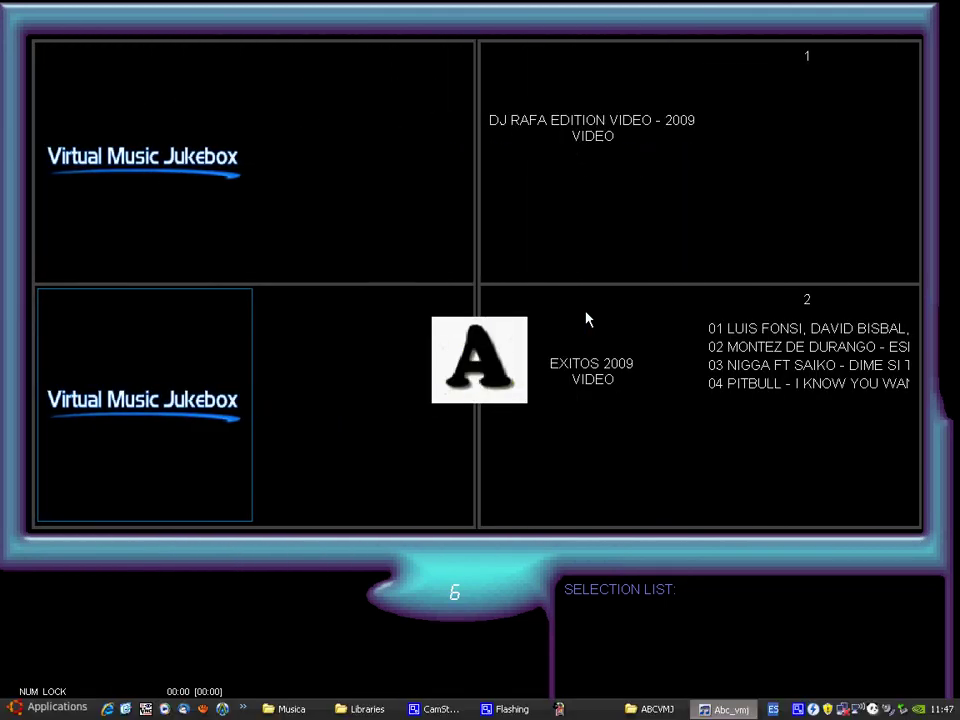
key("Right")
key("Right")
key("Right")
key("Right")
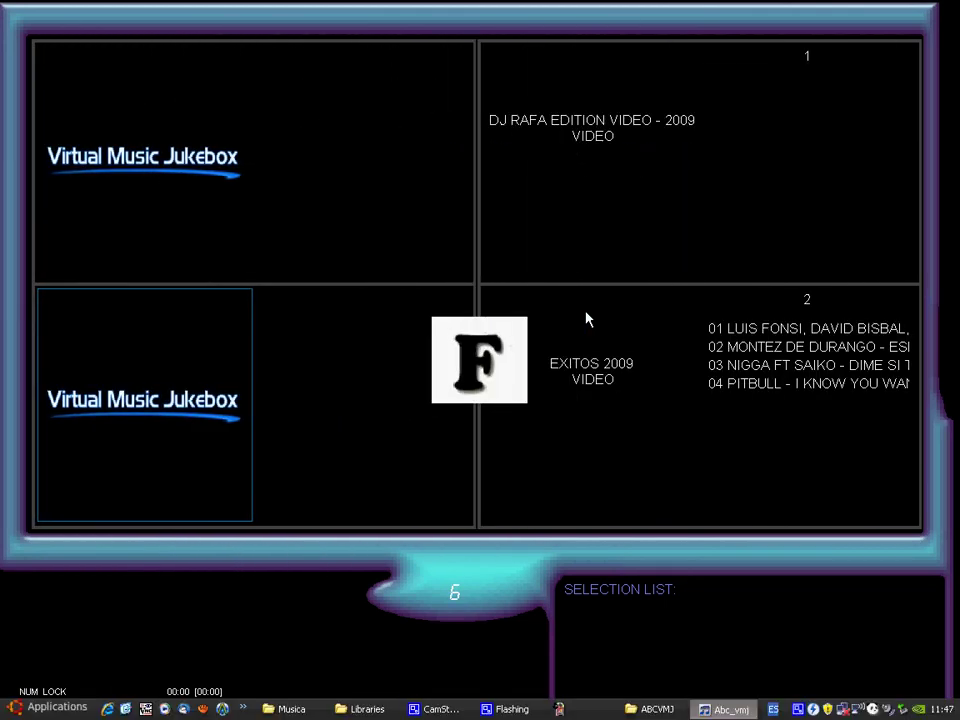
key("Right")
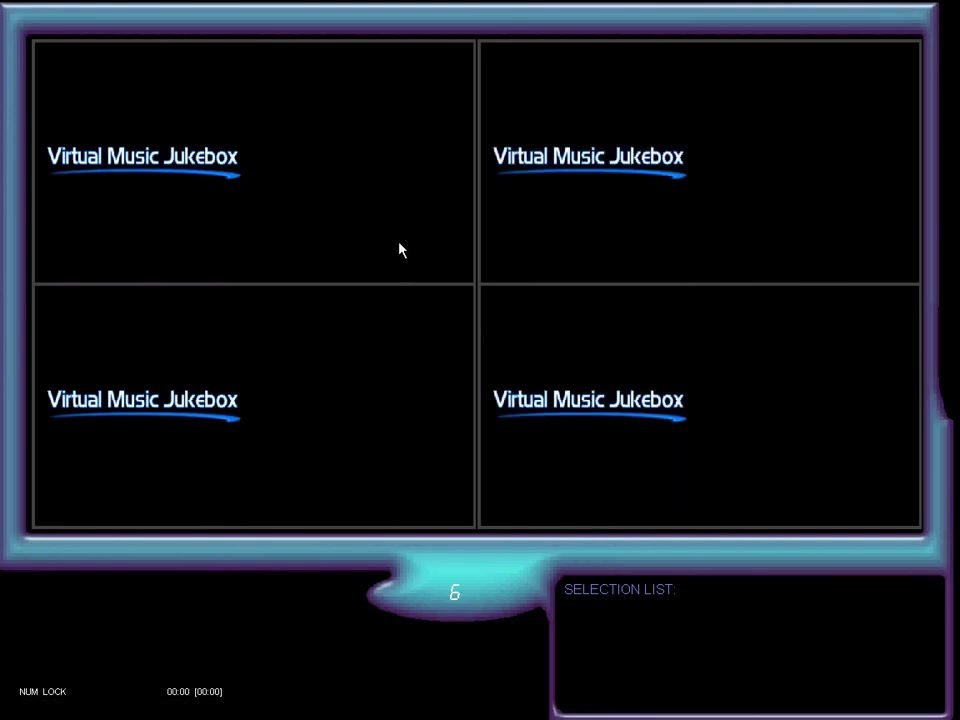
key("Right")
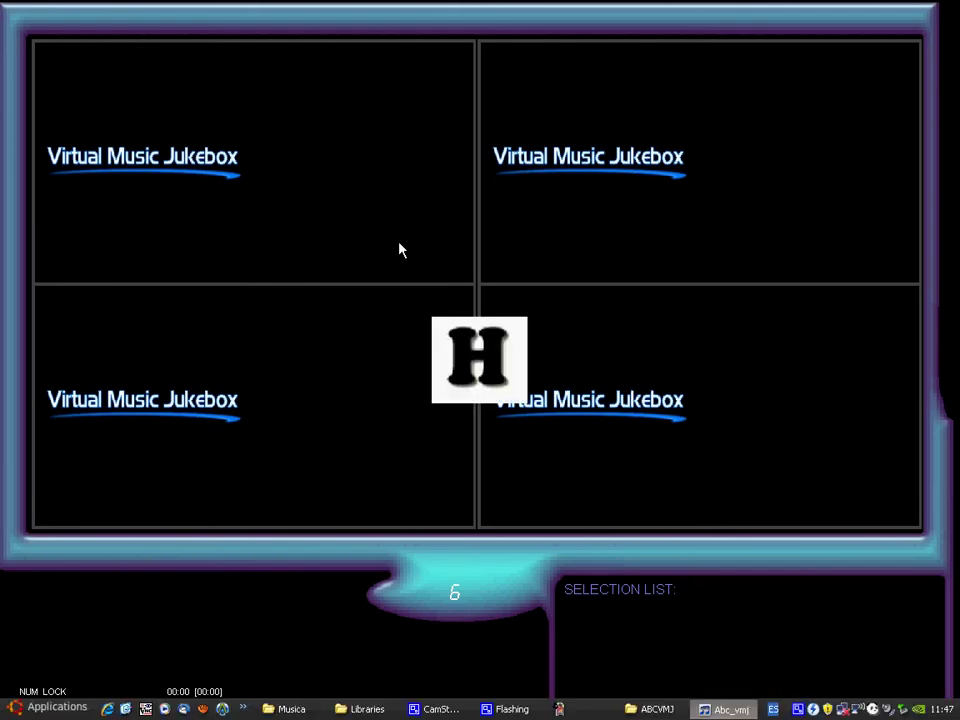
key("Right")
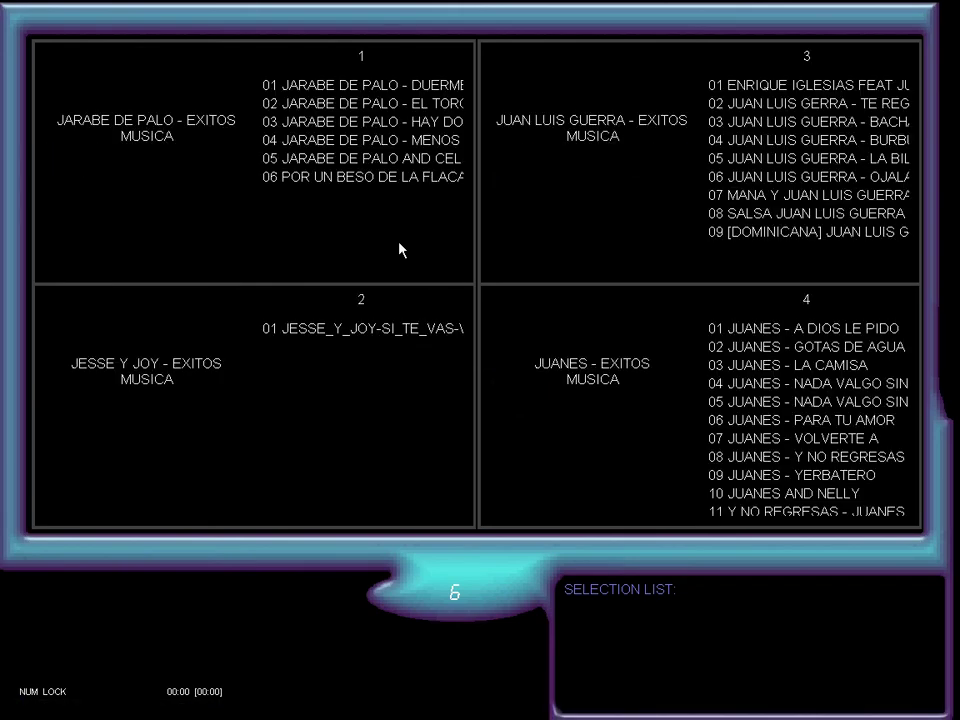
Open the album Juanes - Exitos and play track 04, Nada valgo sin tu amor (en vivo).
key("2")
key("4")
key("Return")
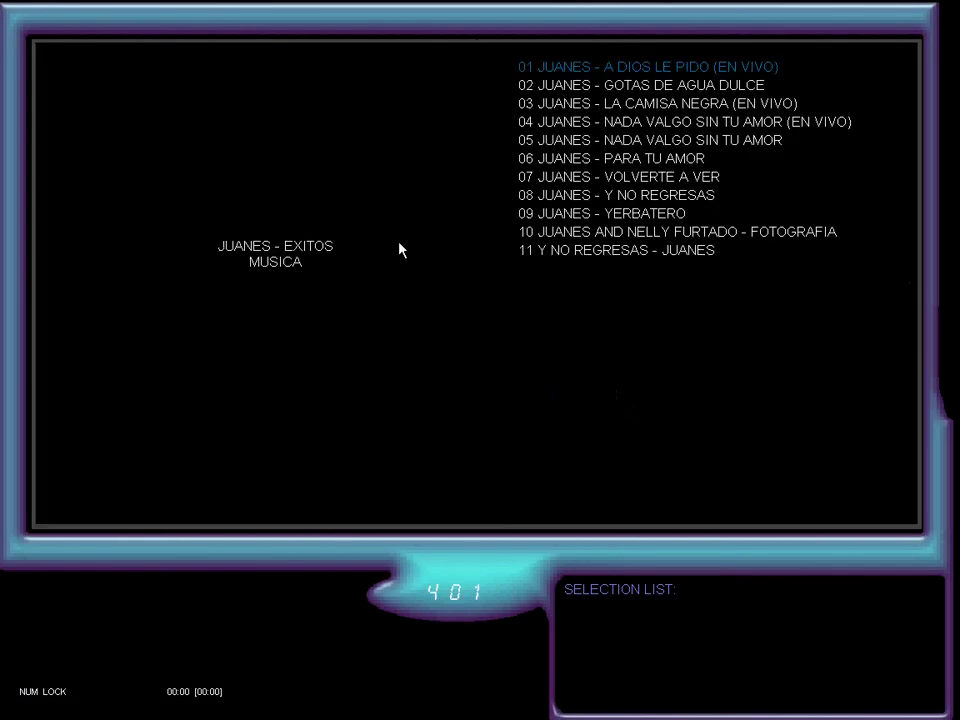
key("Down")
key("Down")
key("Down")
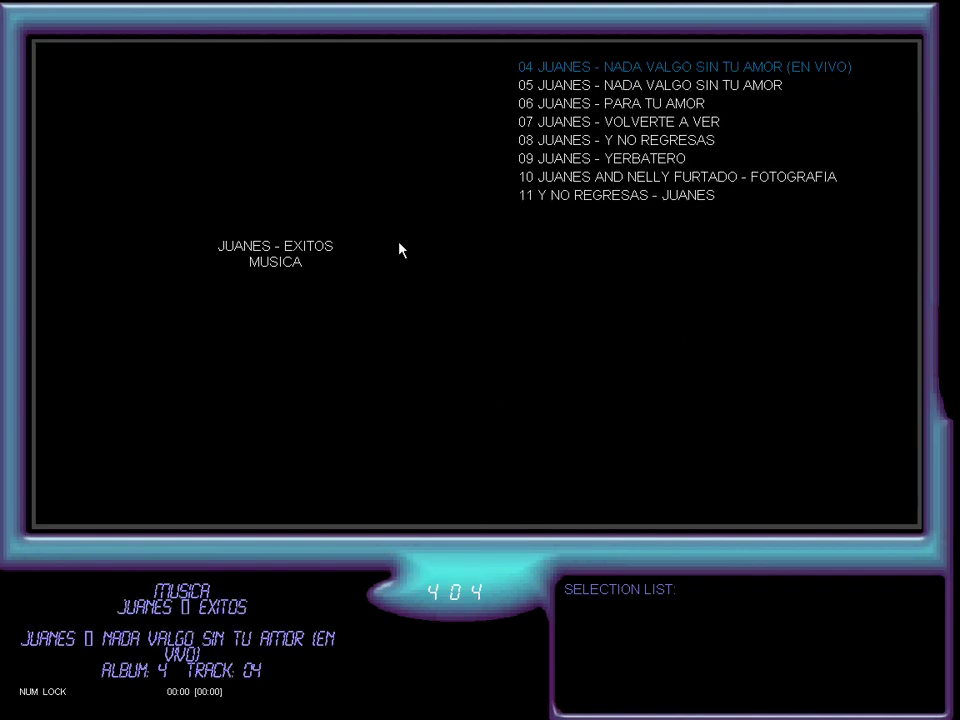
key("Return")
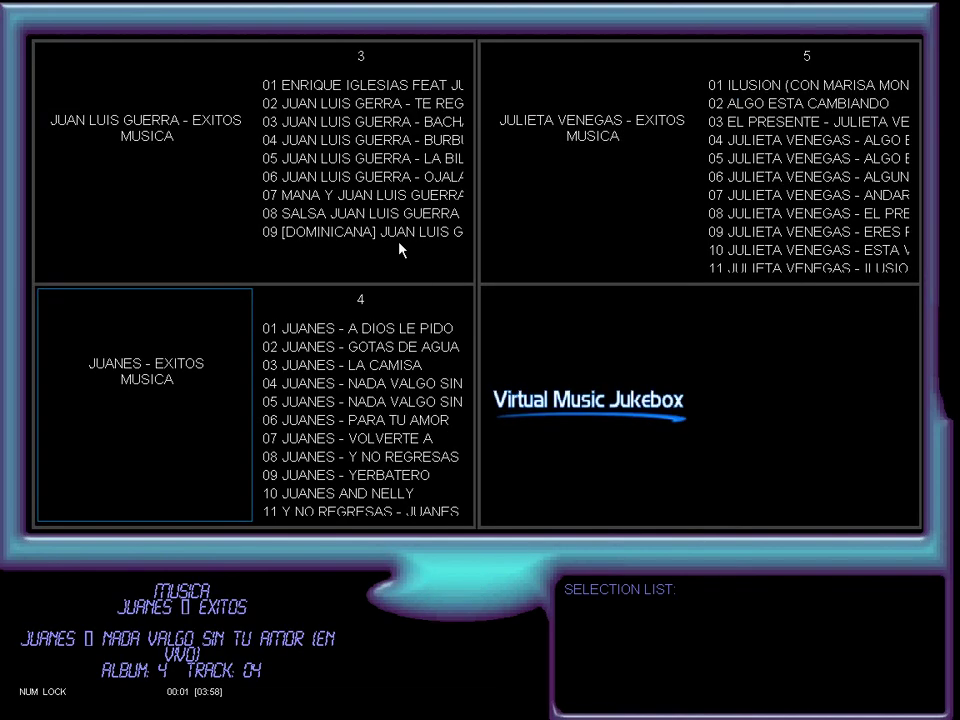
Stop the playing track and bring up the ABC letter menu again.
key("Escape")
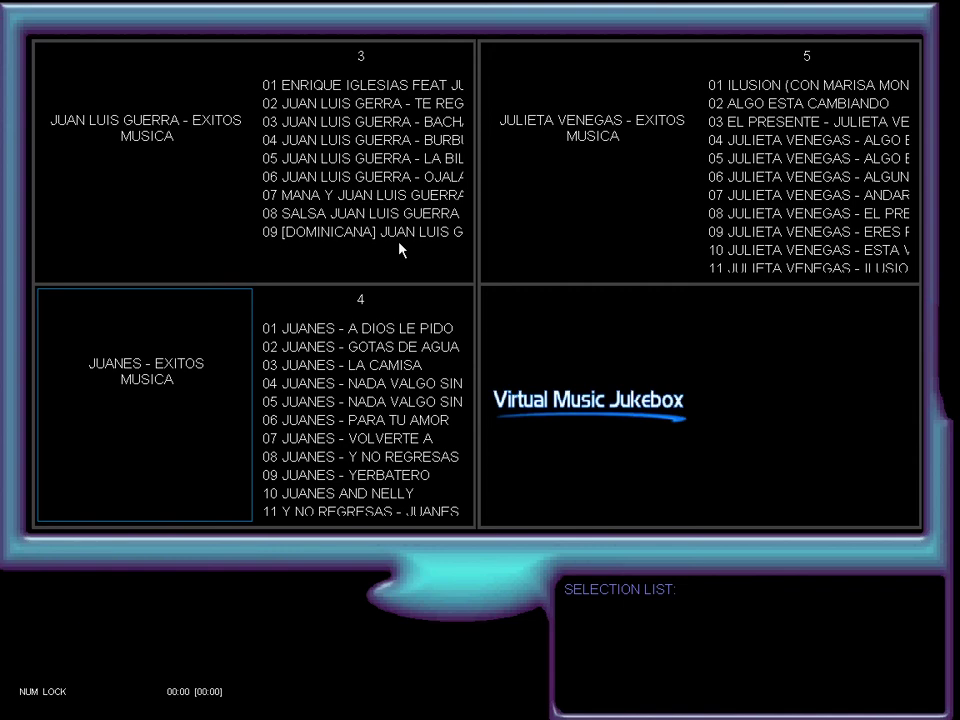
key("6")
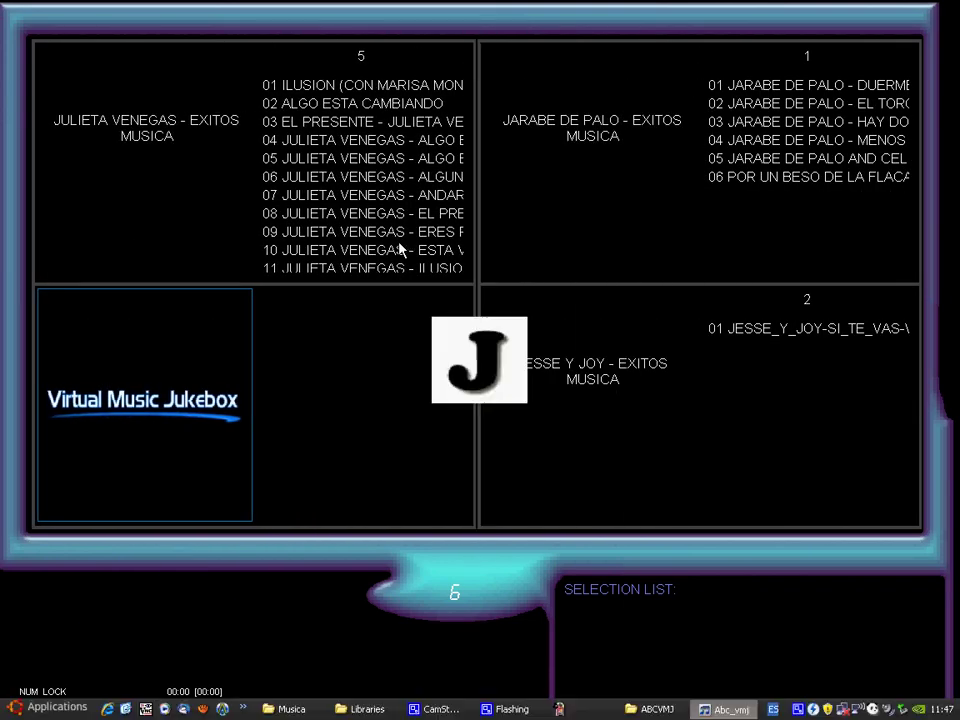